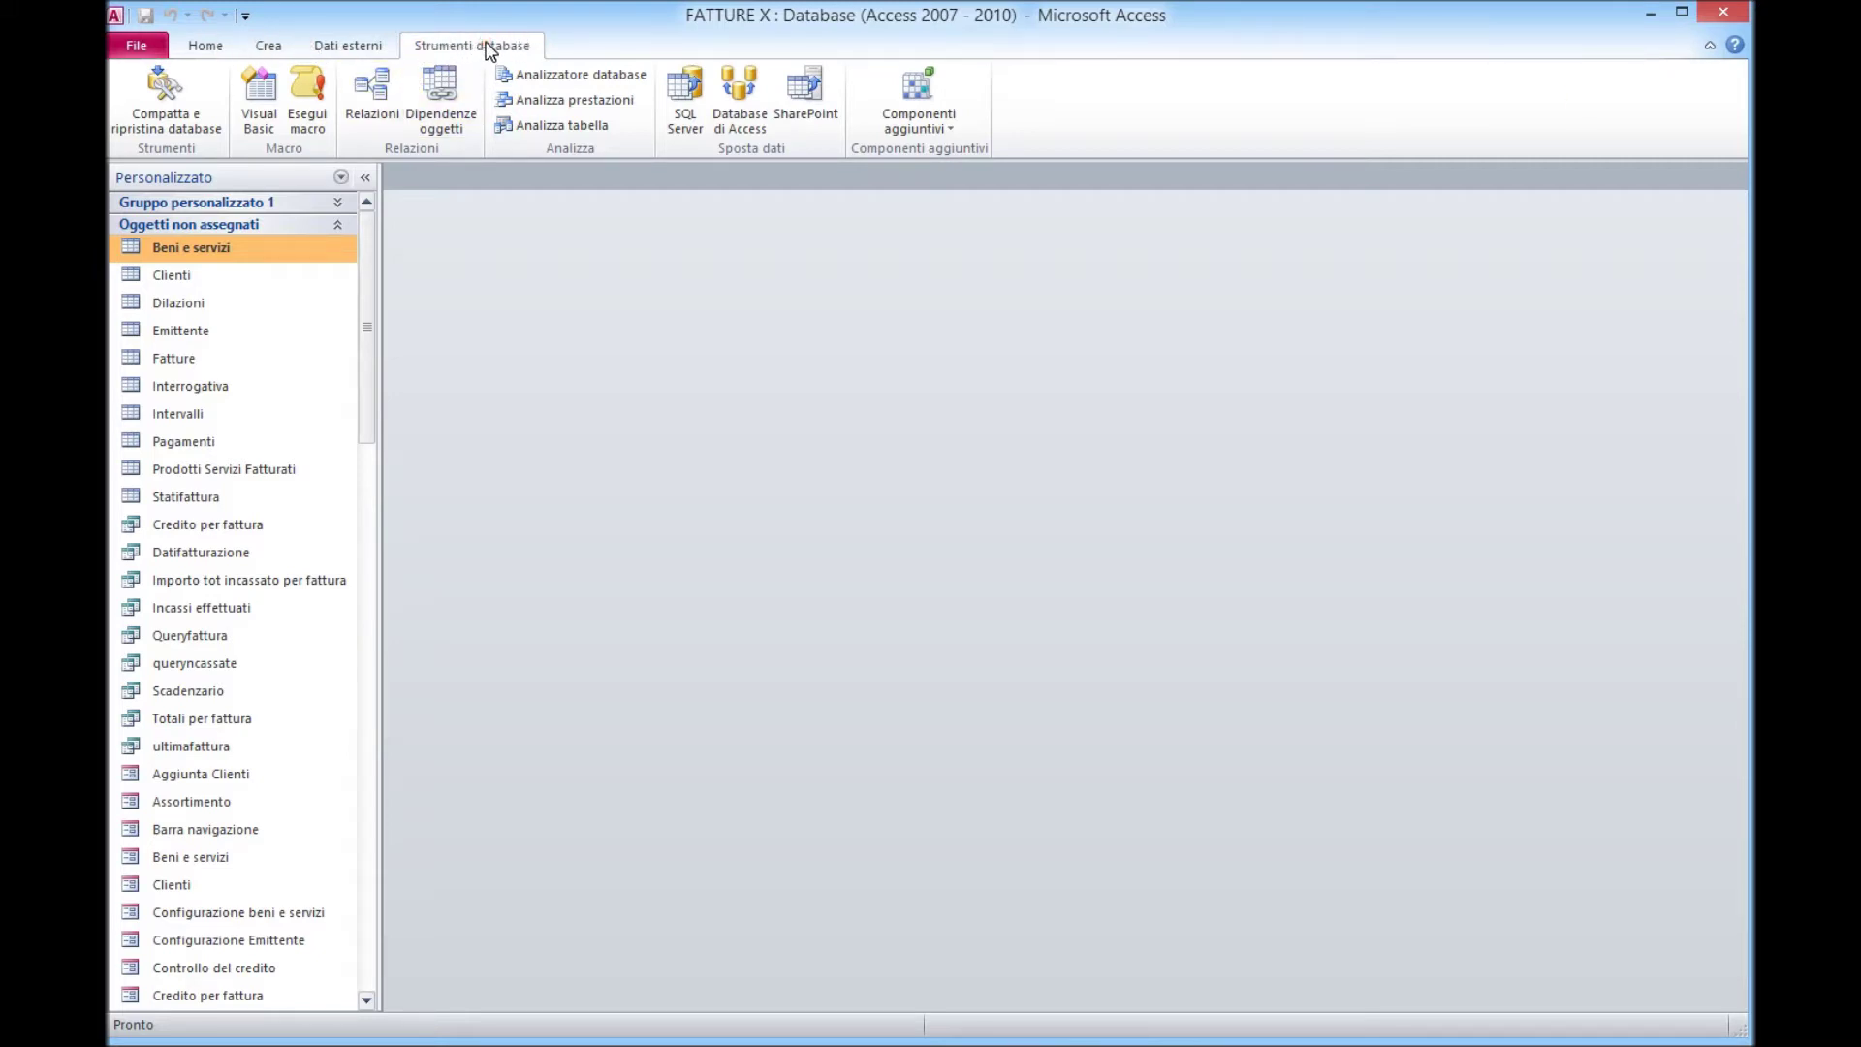
Open the database's relationships diagram and add the Clienti and Fatture tables again in the empty area below the existing ones.
{"action": "left_click", "coordinate": [377, 95]}
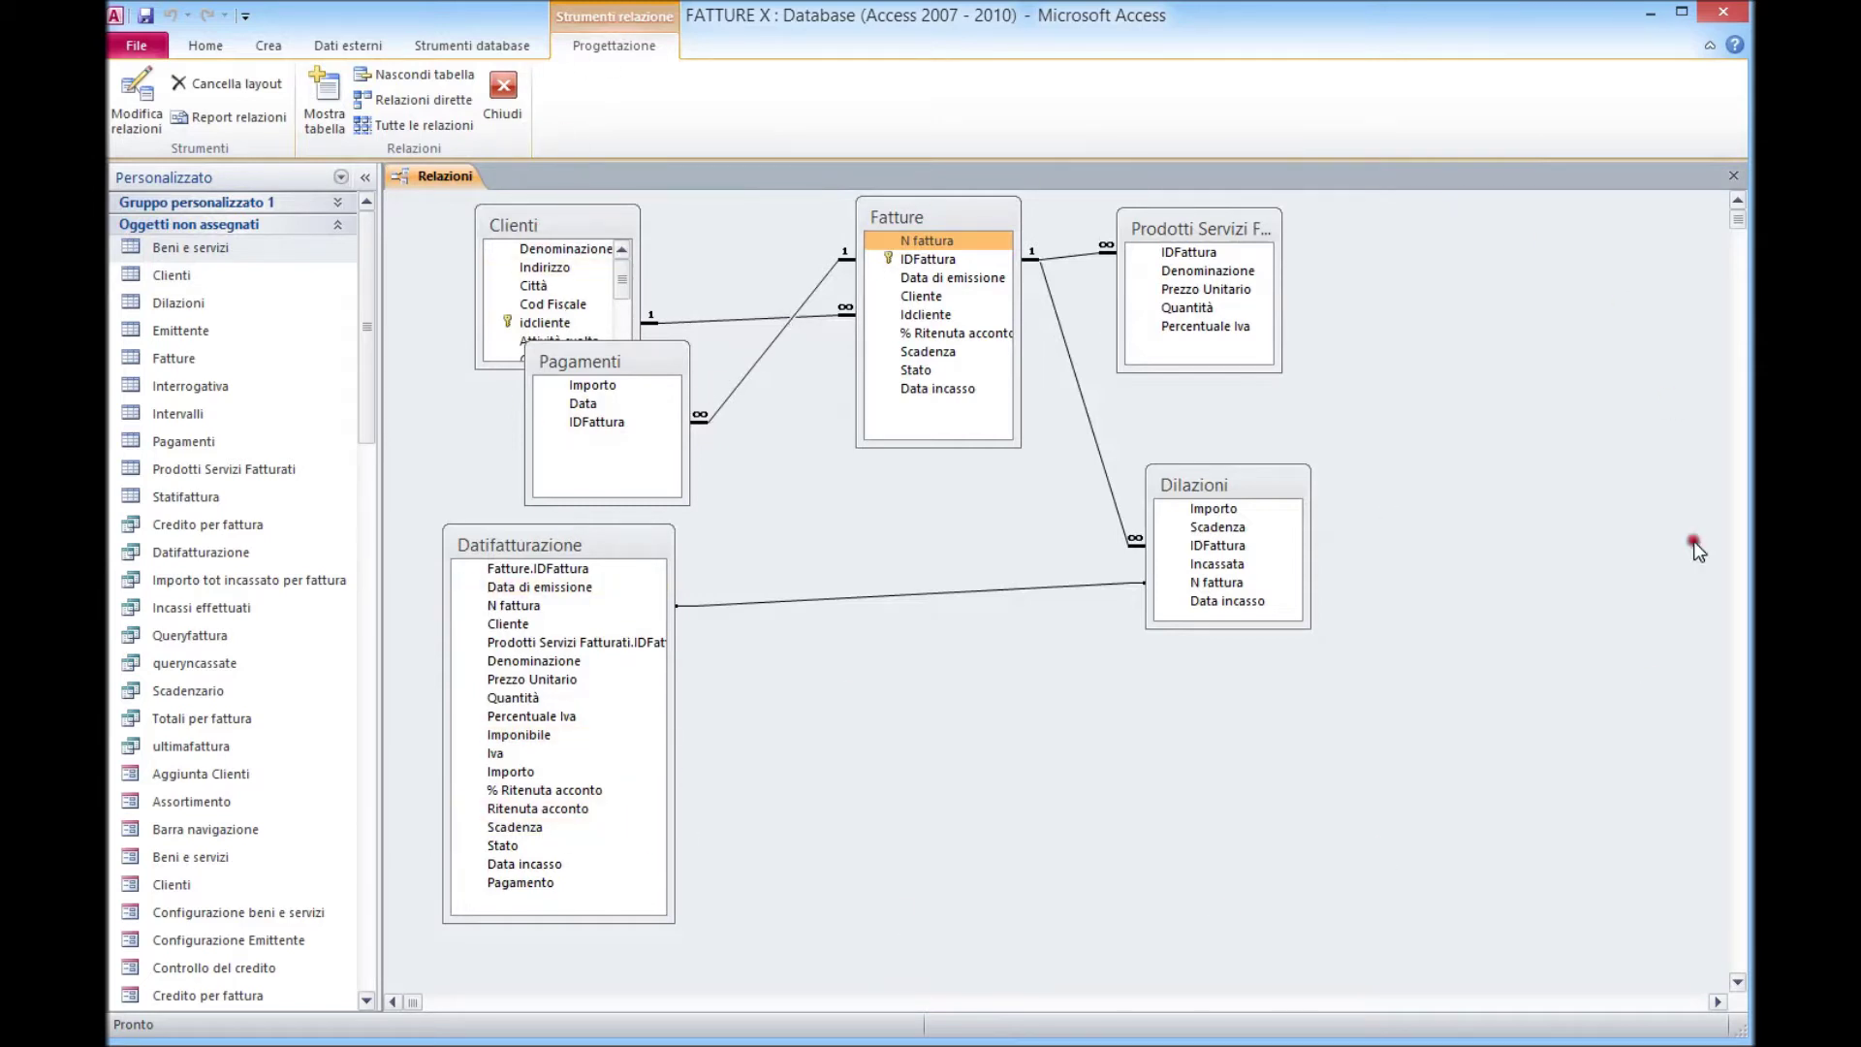
{"action": "left_click_drag", "start_coordinate": [1741, 237], "coordinate": [1745, 312]}
{"action": "left_click_drag", "start_coordinate": [1739, 397], "coordinate": [1738, 591]}
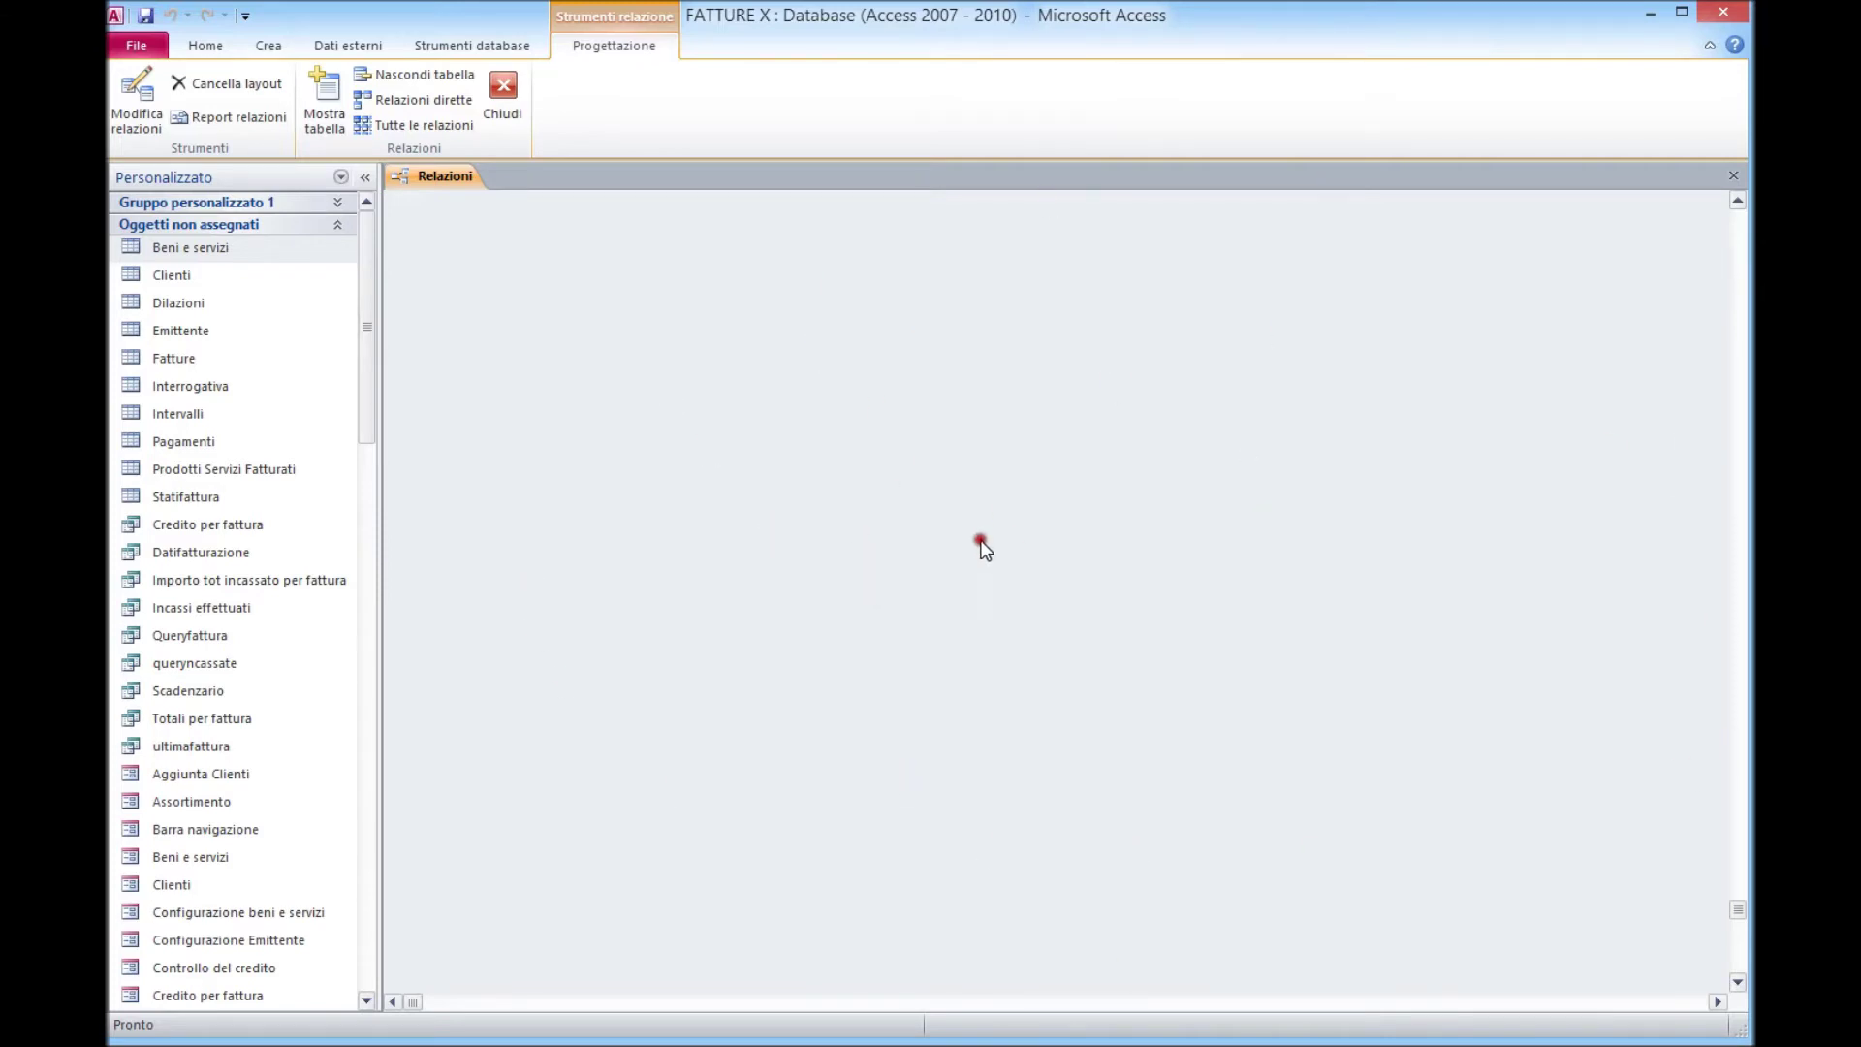
{"action": "left_click", "coordinate": [330, 97]}
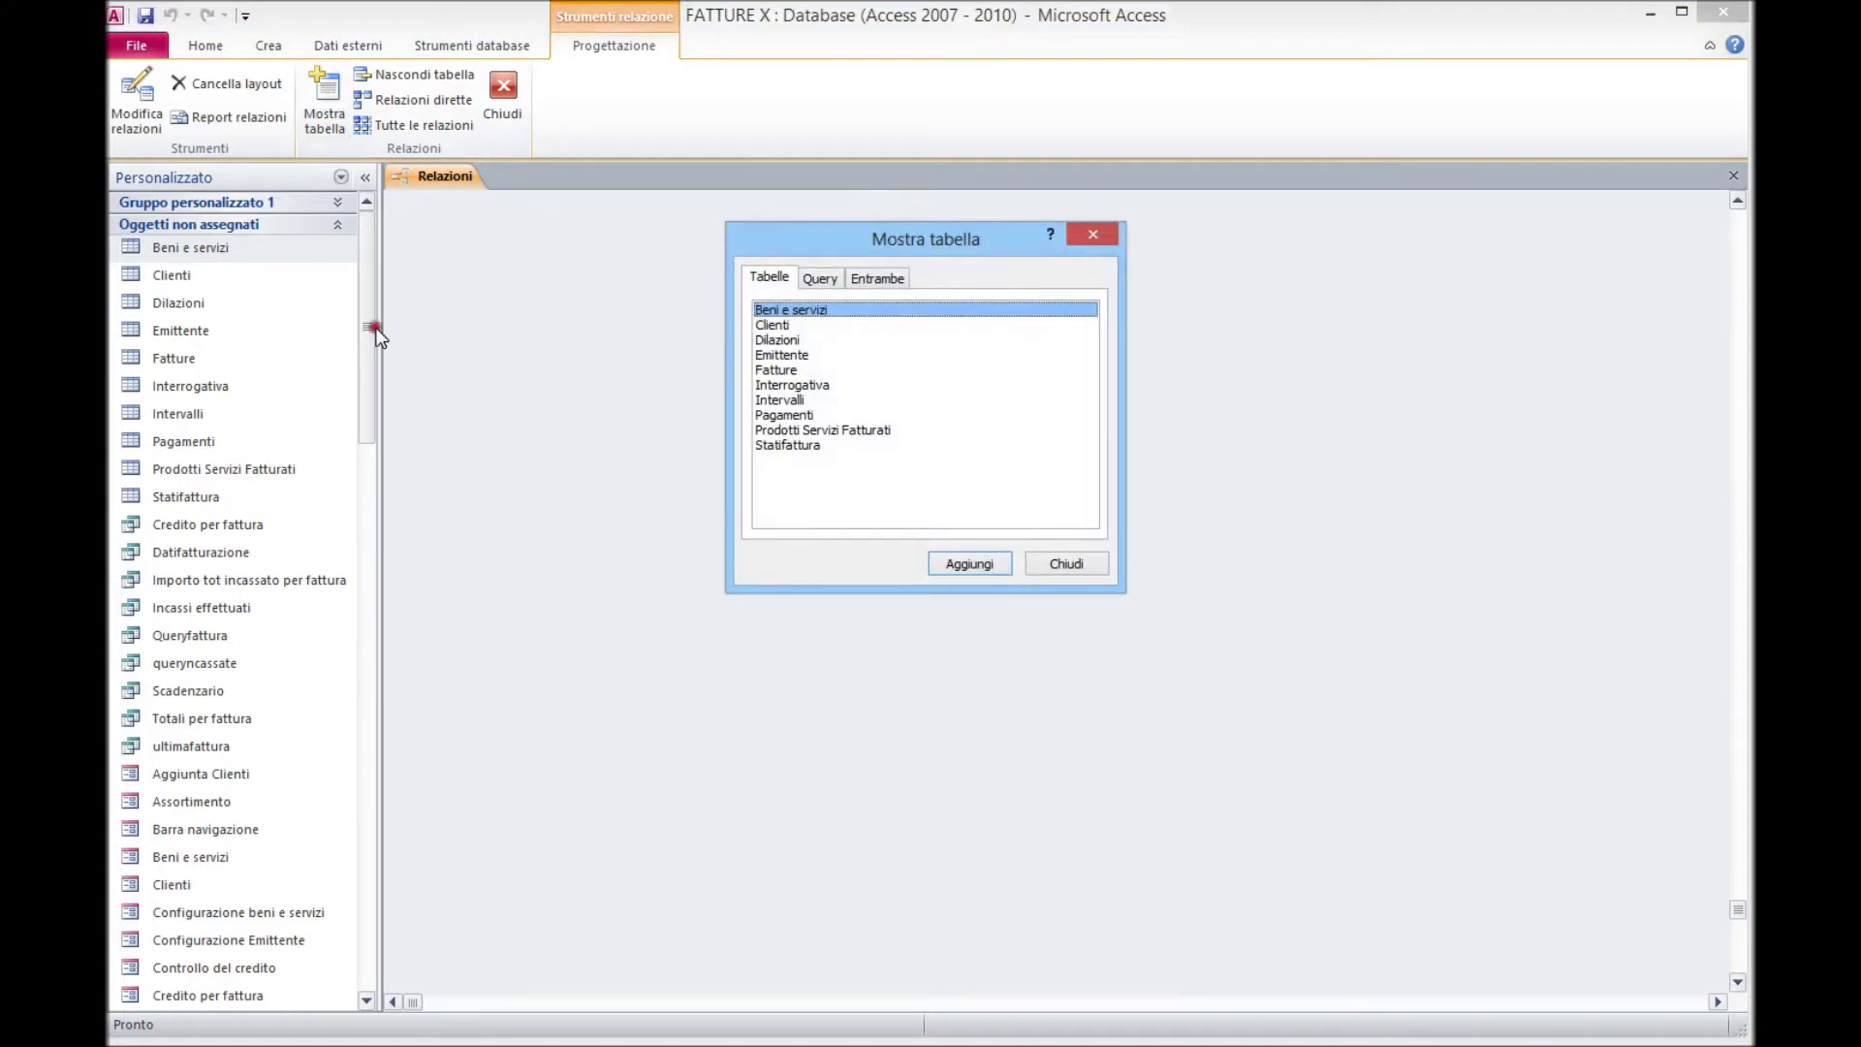
{"action": "left_click", "coordinate": [775, 325]}
{"action": "left_click", "coordinate": [951, 564]}
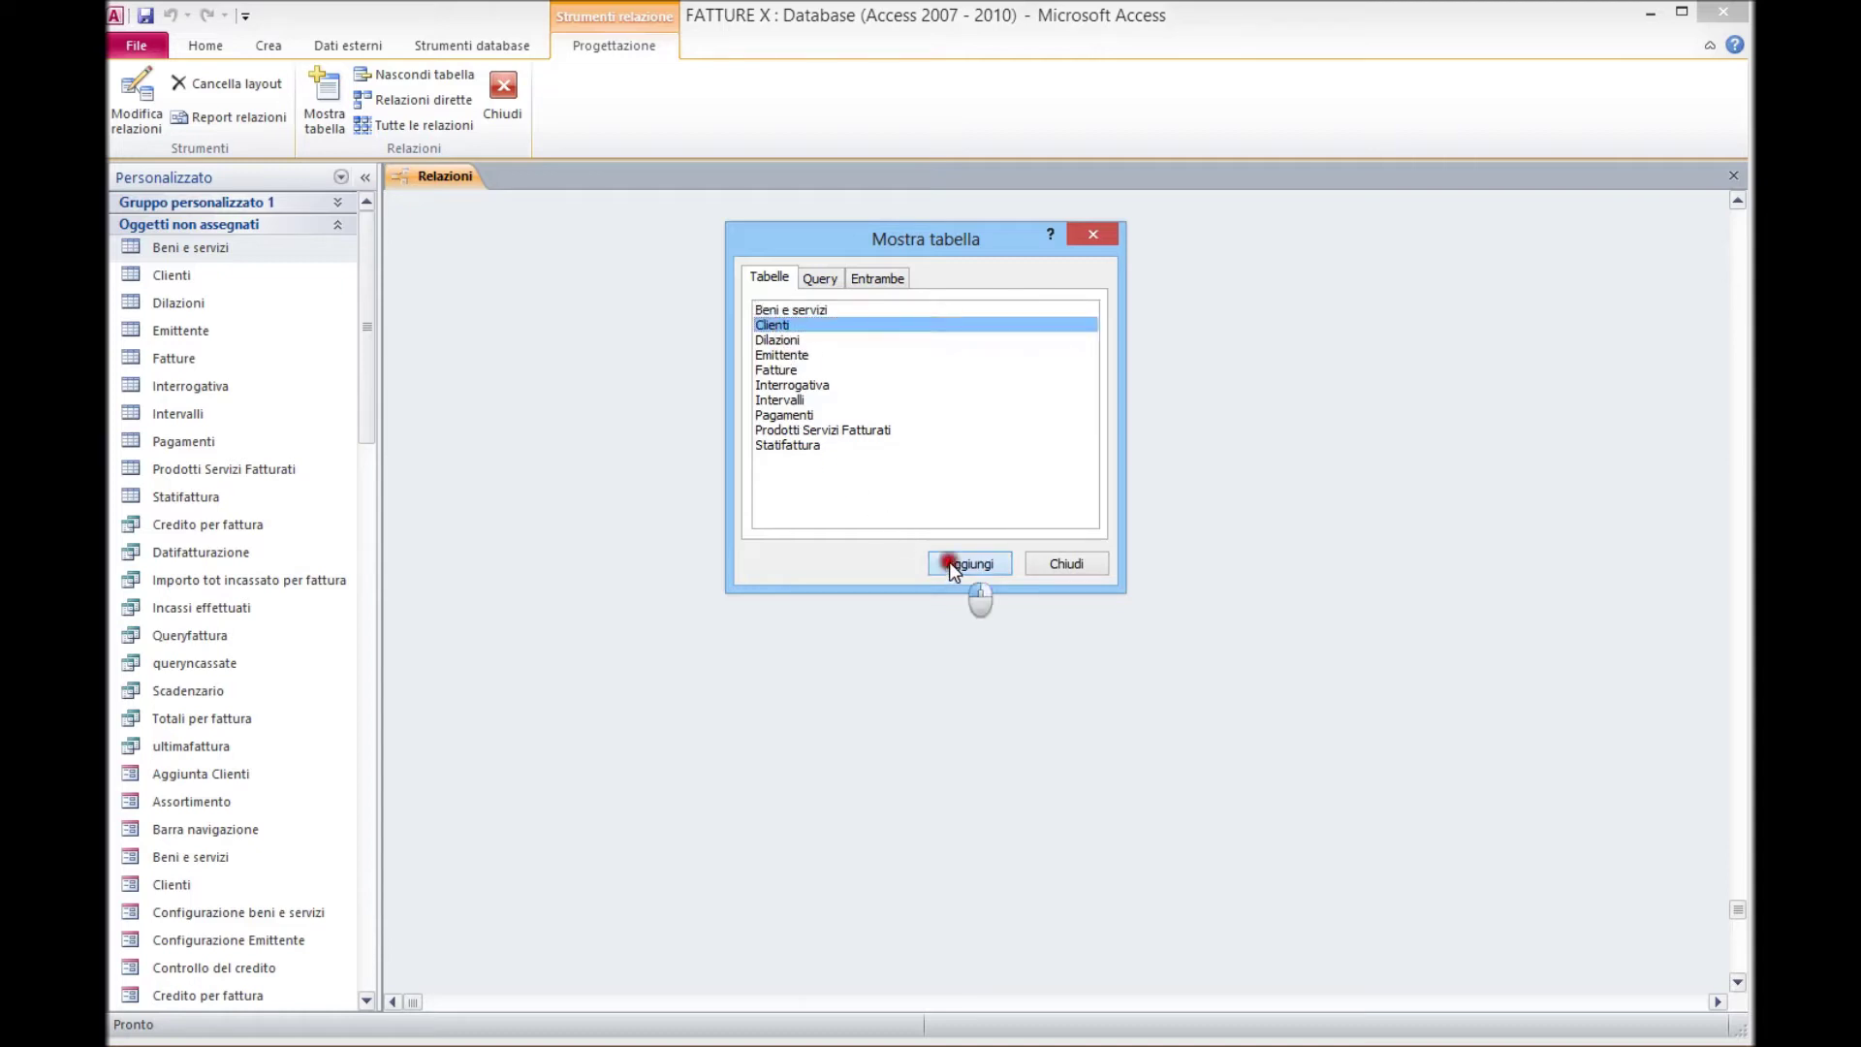
{"action": "left_click", "coordinate": [768, 369]}
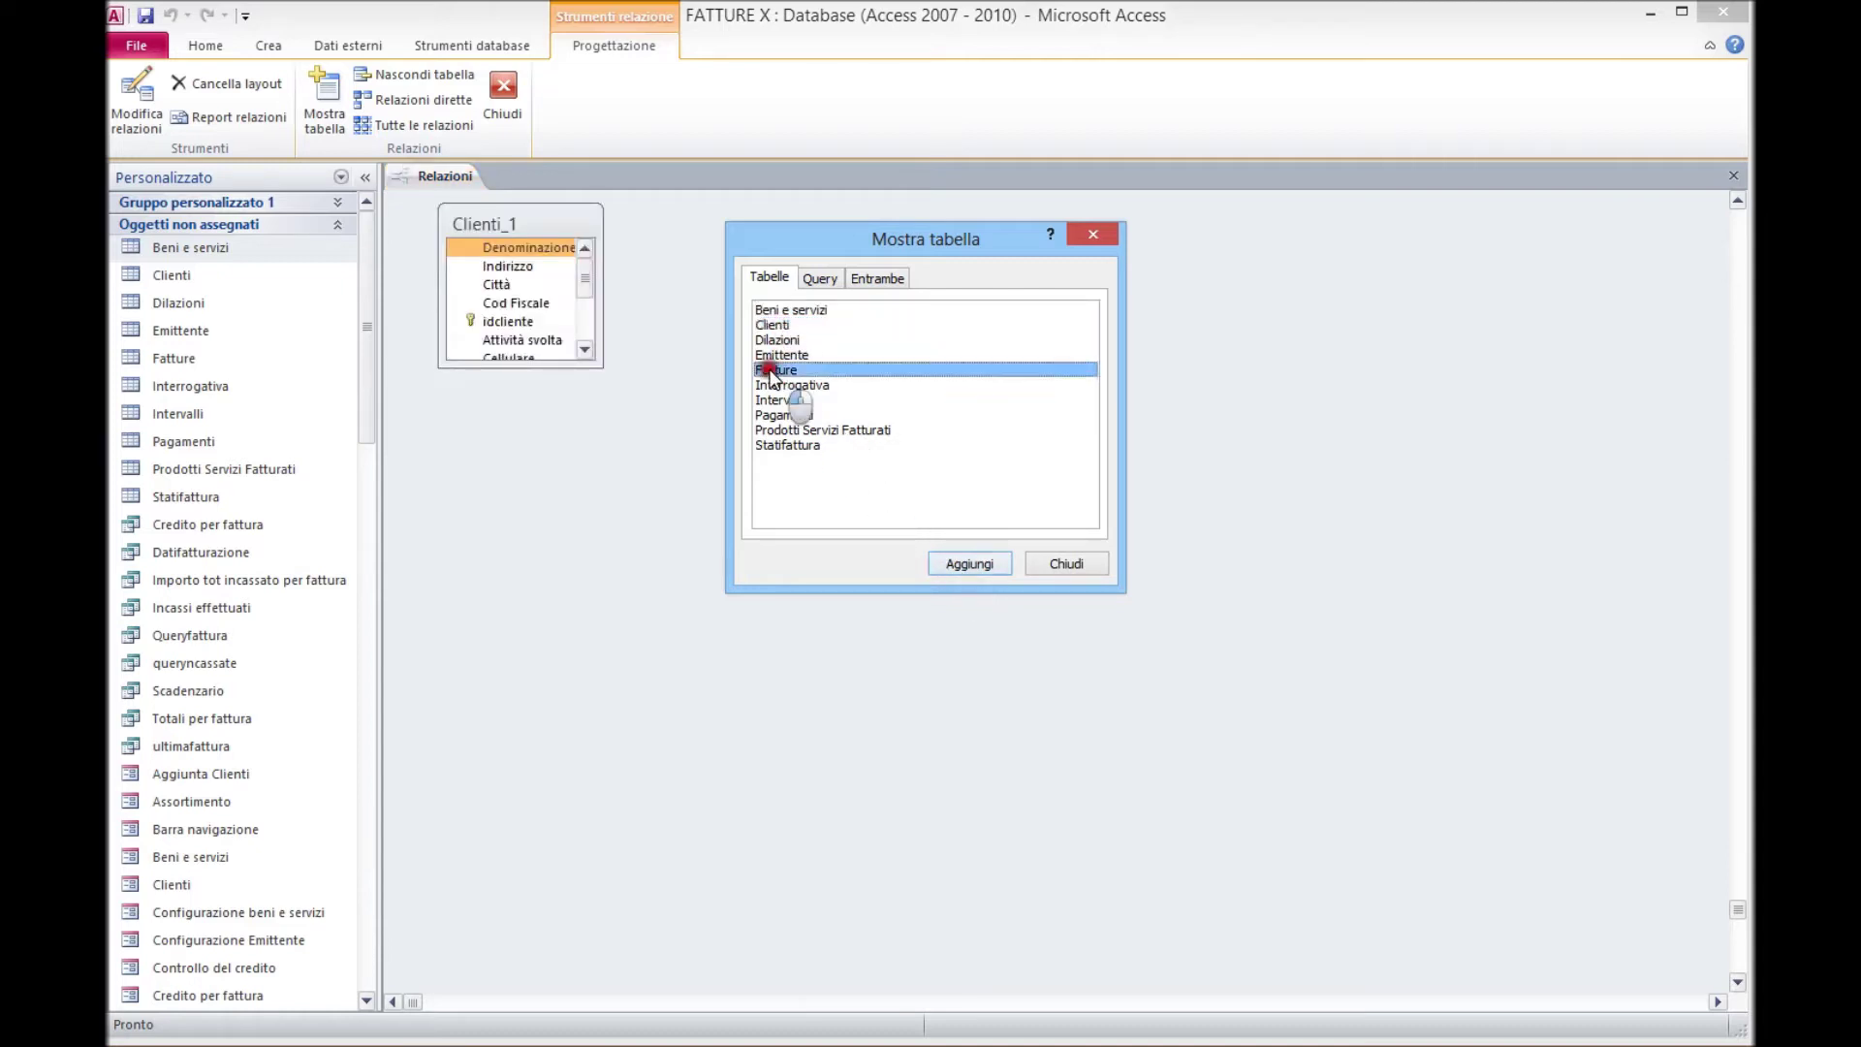
{"action": "left_click", "coordinate": [961, 565]}
{"action": "left_click_drag", "start_coordinate": [1013, 237], "coordinate": [1136, 402]}
{"action": "left_click", "coordinate": [1214, 401]}
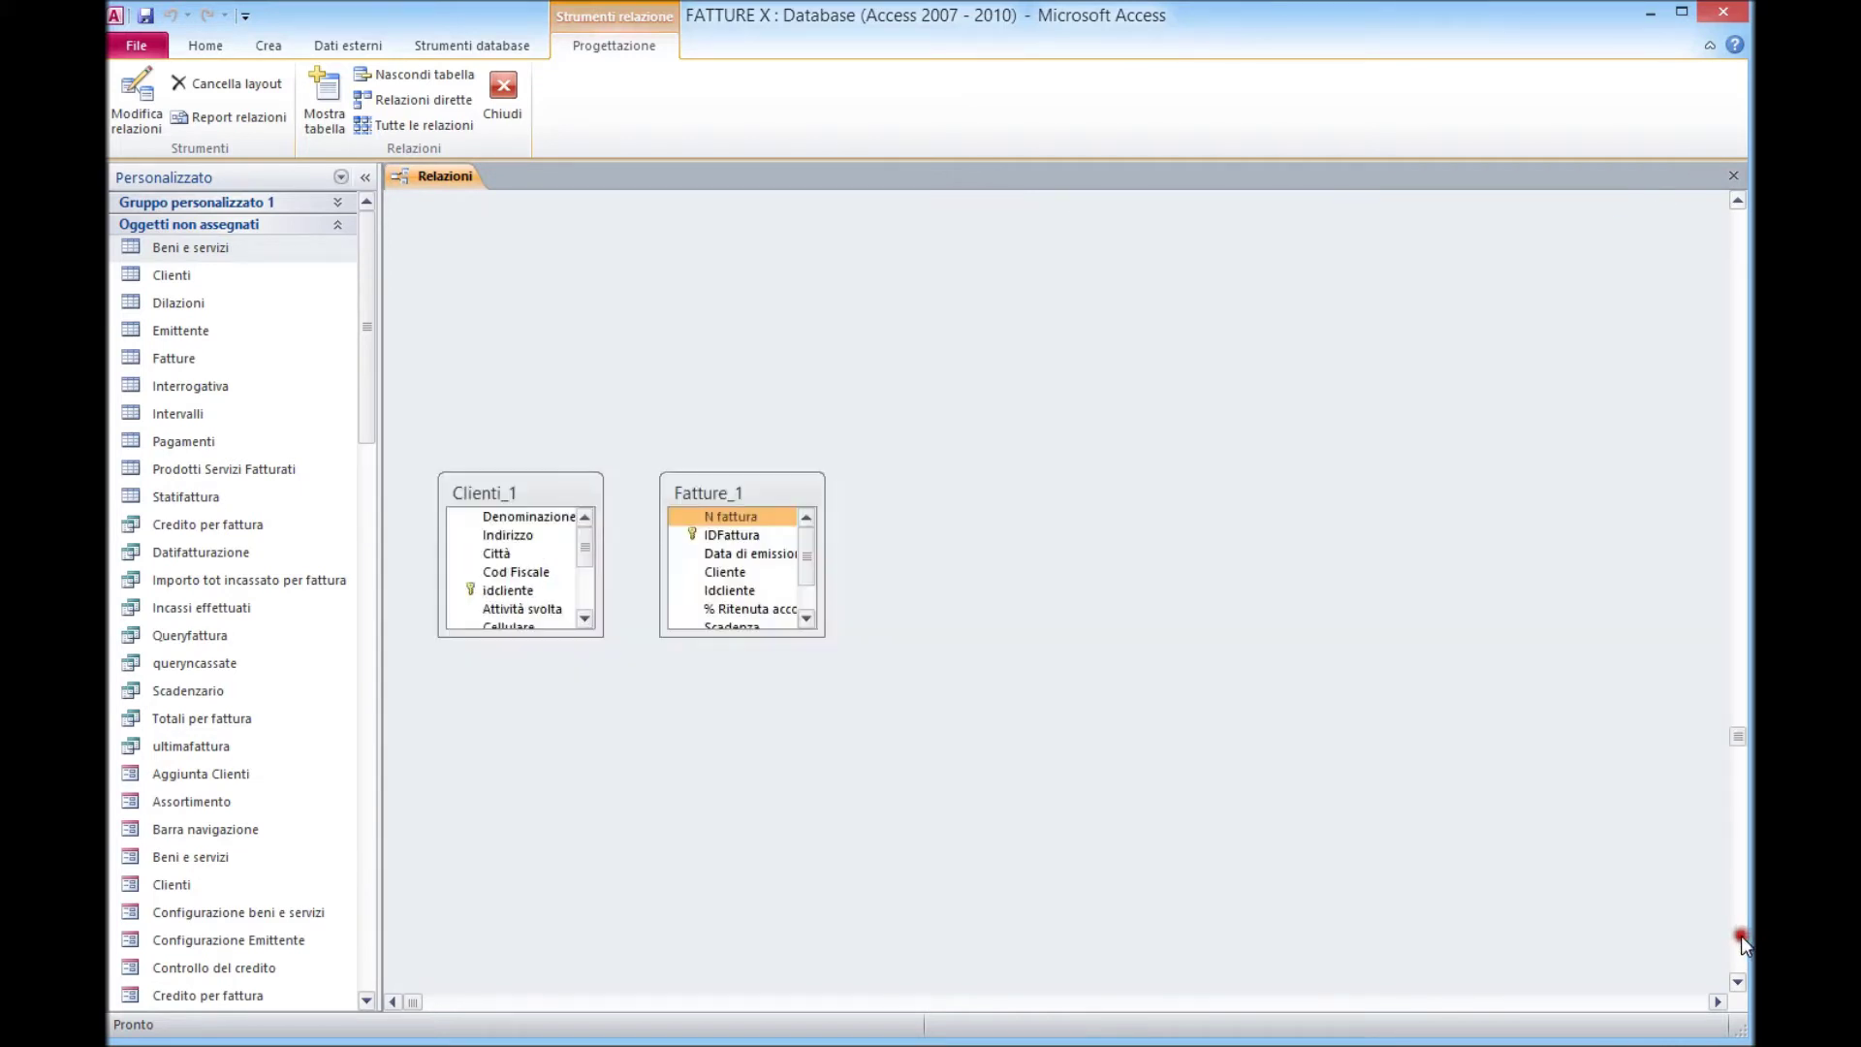
Move the new Clienti_1 and Fatture_1 table boxes up and apart, with Fatture_1 to the right of Clienti_1.
{"action": "left_click", "coordinate": [477, 514]}
{"action": "left_click_drag", "start_coordinate": [514, 484], "coordinate": [531, 283]}
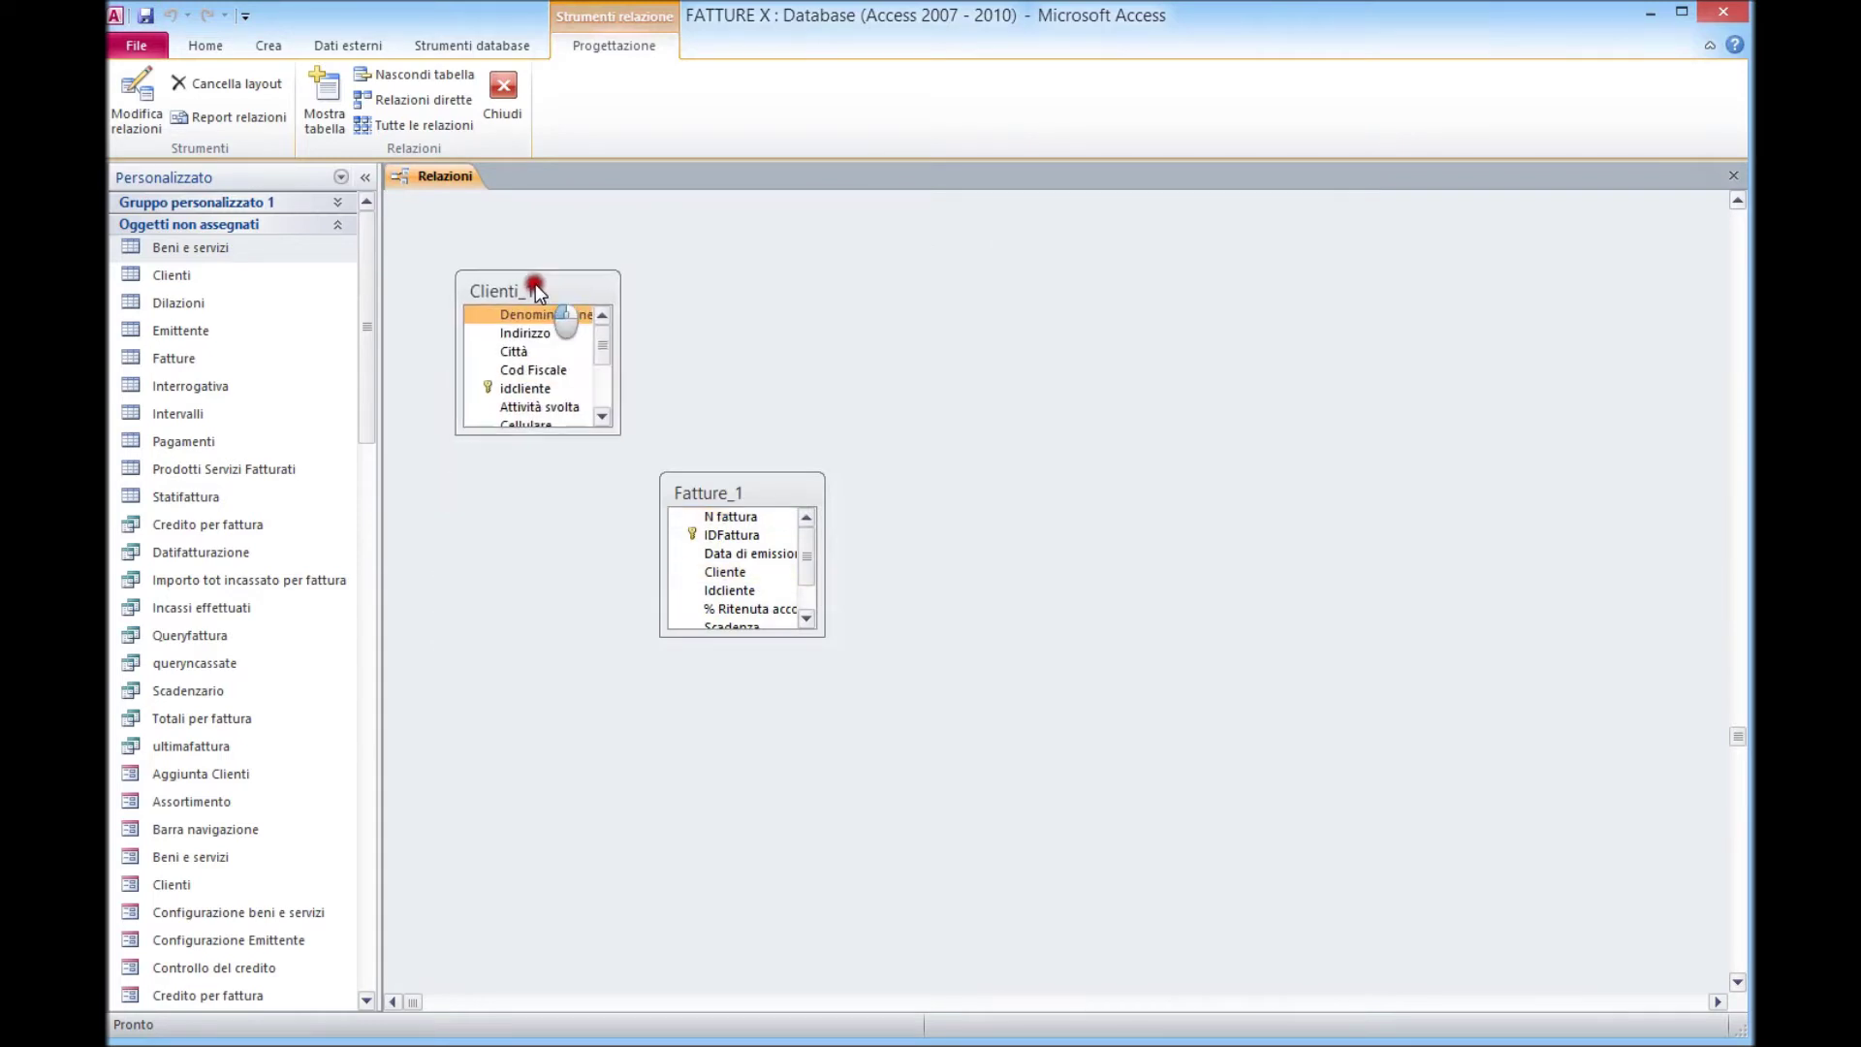
{"action": "left_click", "coordinate": [743, 492]}
{"action": "left_click_drag", "start_coordinate": [743, 496], "coordinate": [1110, 328]}
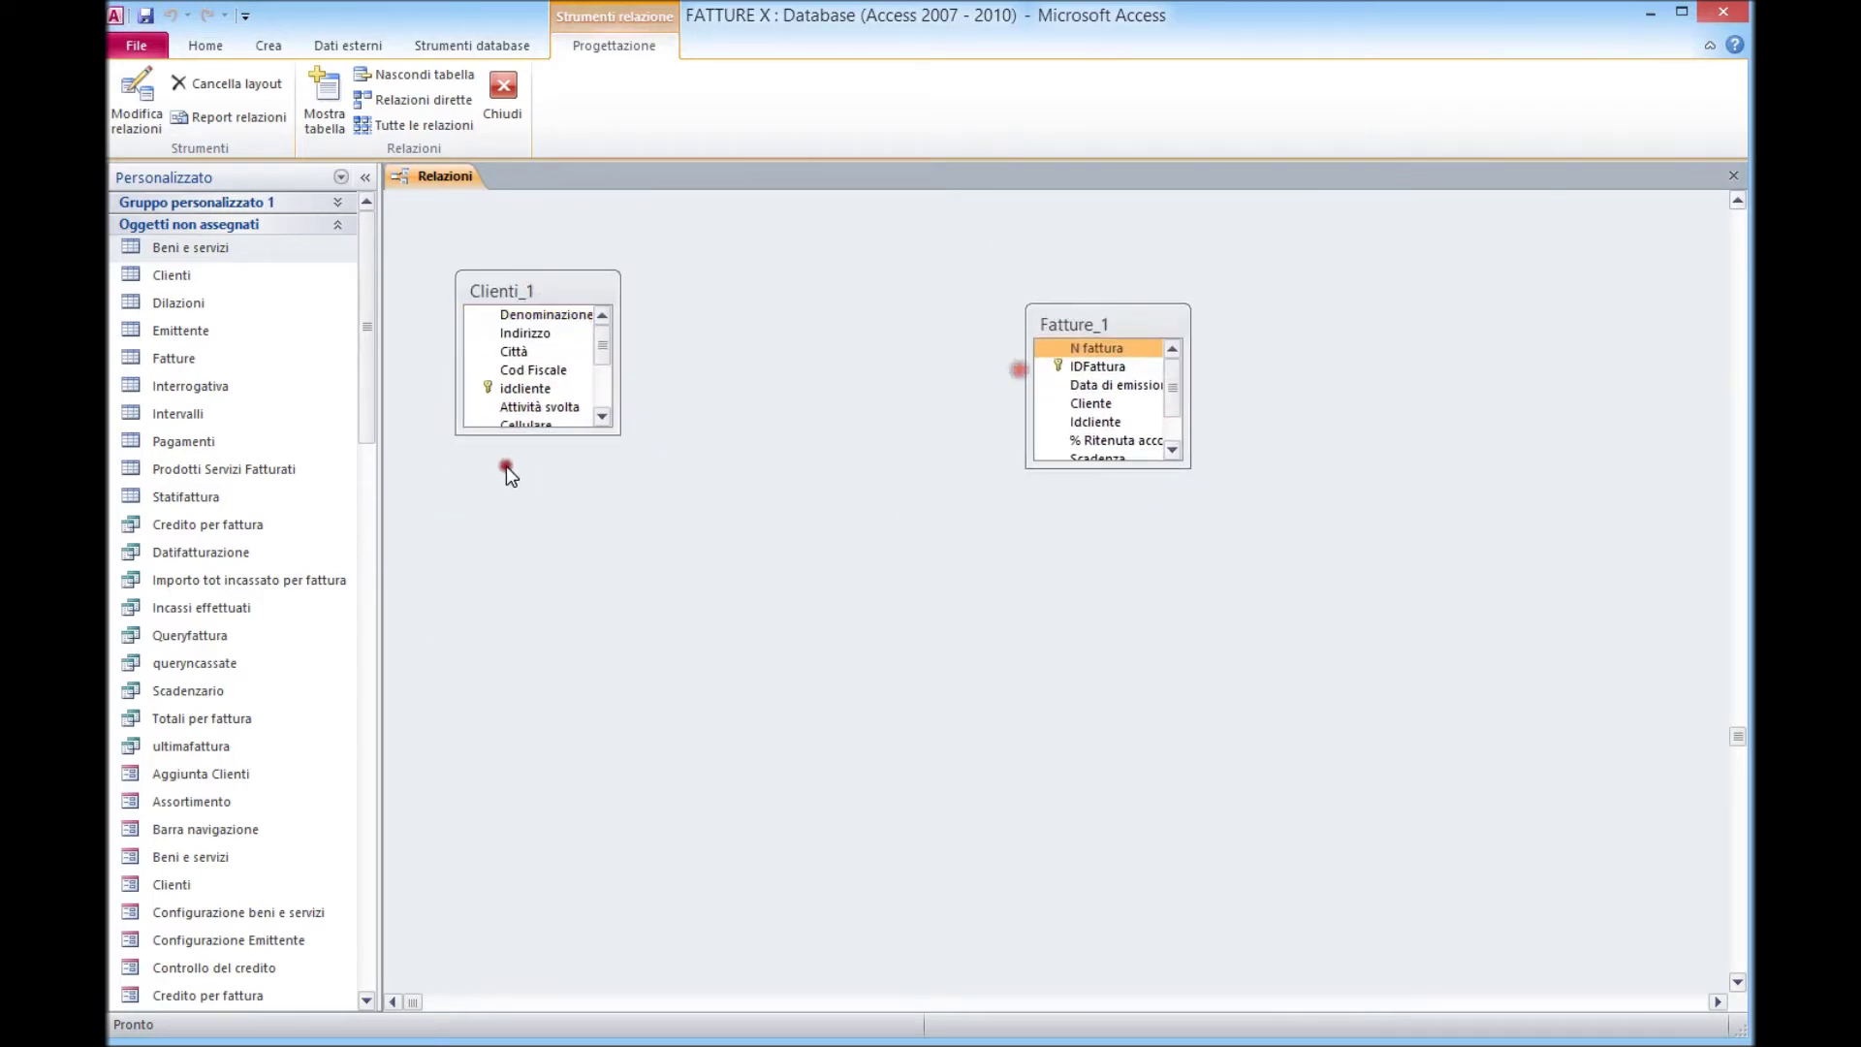
Enlarge the Clienti_1 and Fatture_1 boxes to fit all their fields, and place Fatture_1 closer beside Clienti_1.
{"action": "left_click_drag", "start_coordinate": [539, 434], "coordinate": [539, 760]}
{"action": "left_click_drag", "start_coordinate": [621, 612], "coordinate": [763, 612]}
{"action": "left_click_drag", "start_coordinate": [638, 765], "coordinate": [637, 591]}
{"action": "left_click_drag", "start_coordinate": [1142, 468], "coordinate": [1321, 585]}
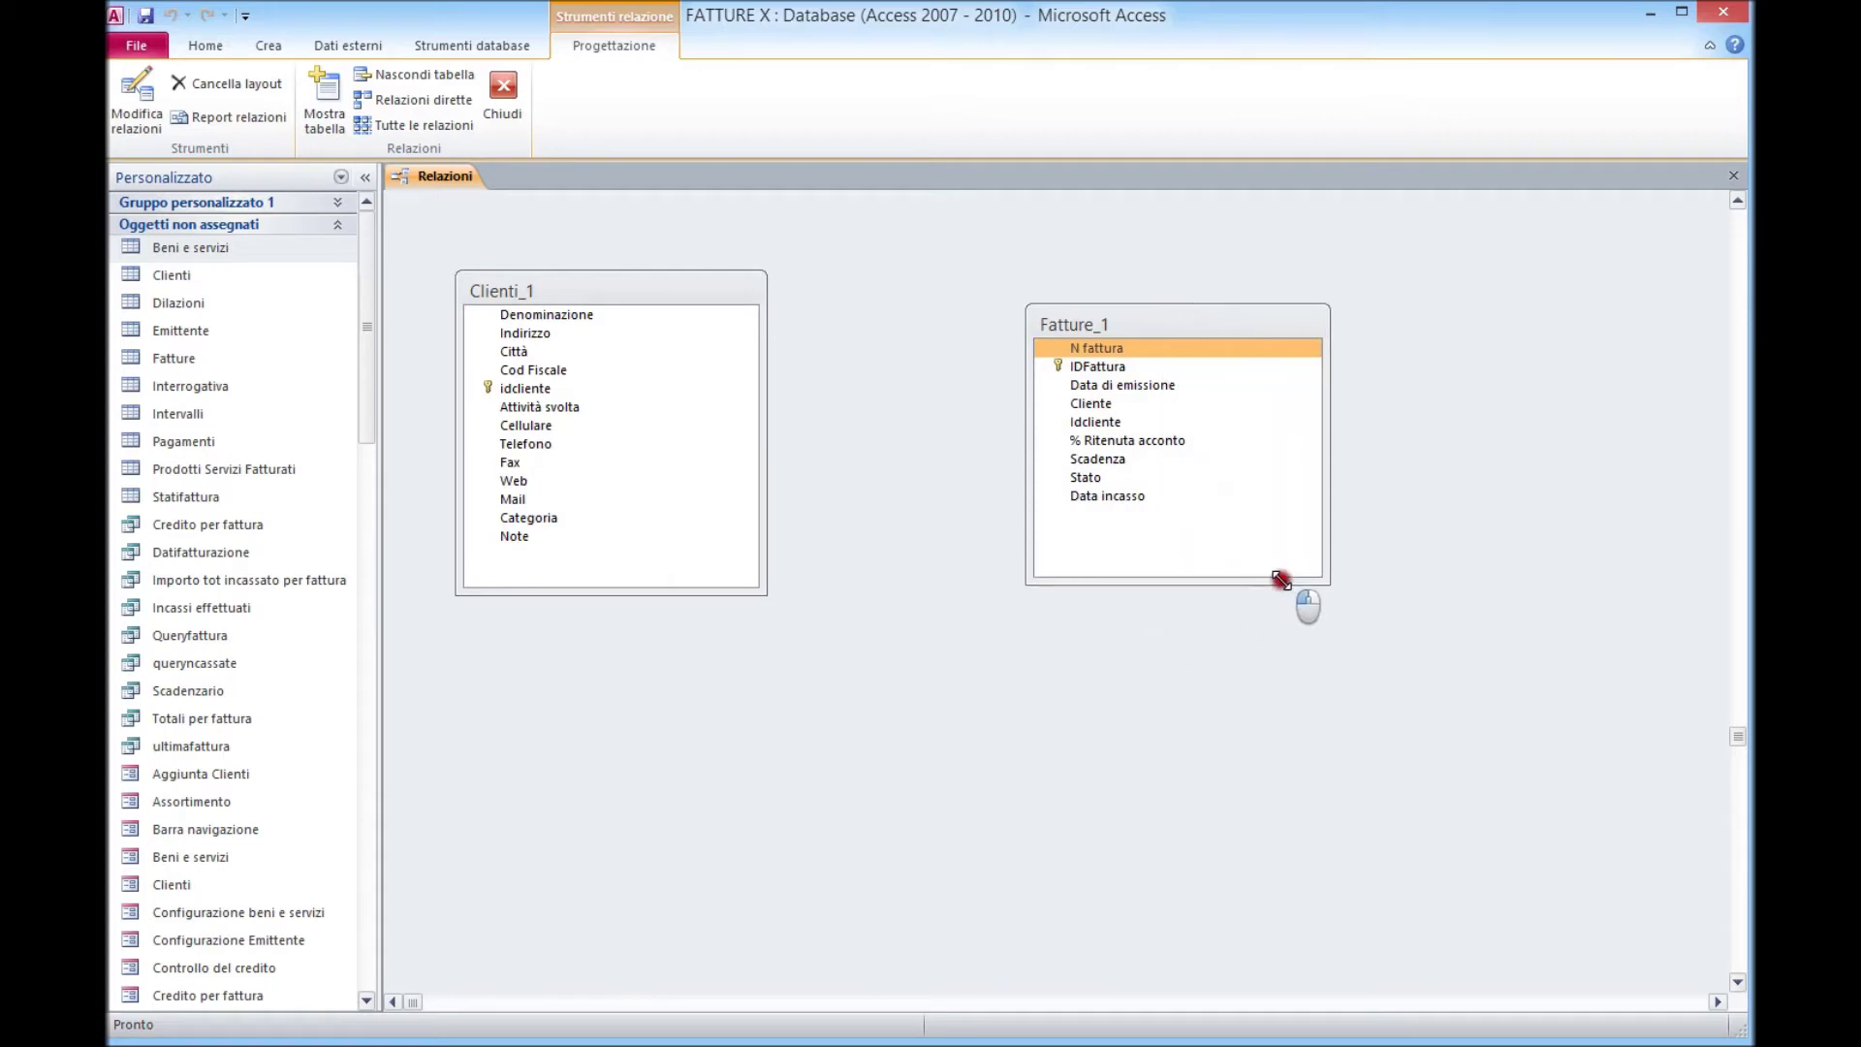
{"action": "left_click_drag", "start_coordinate": [1176, 323], "coordinate": [1007, 294]}
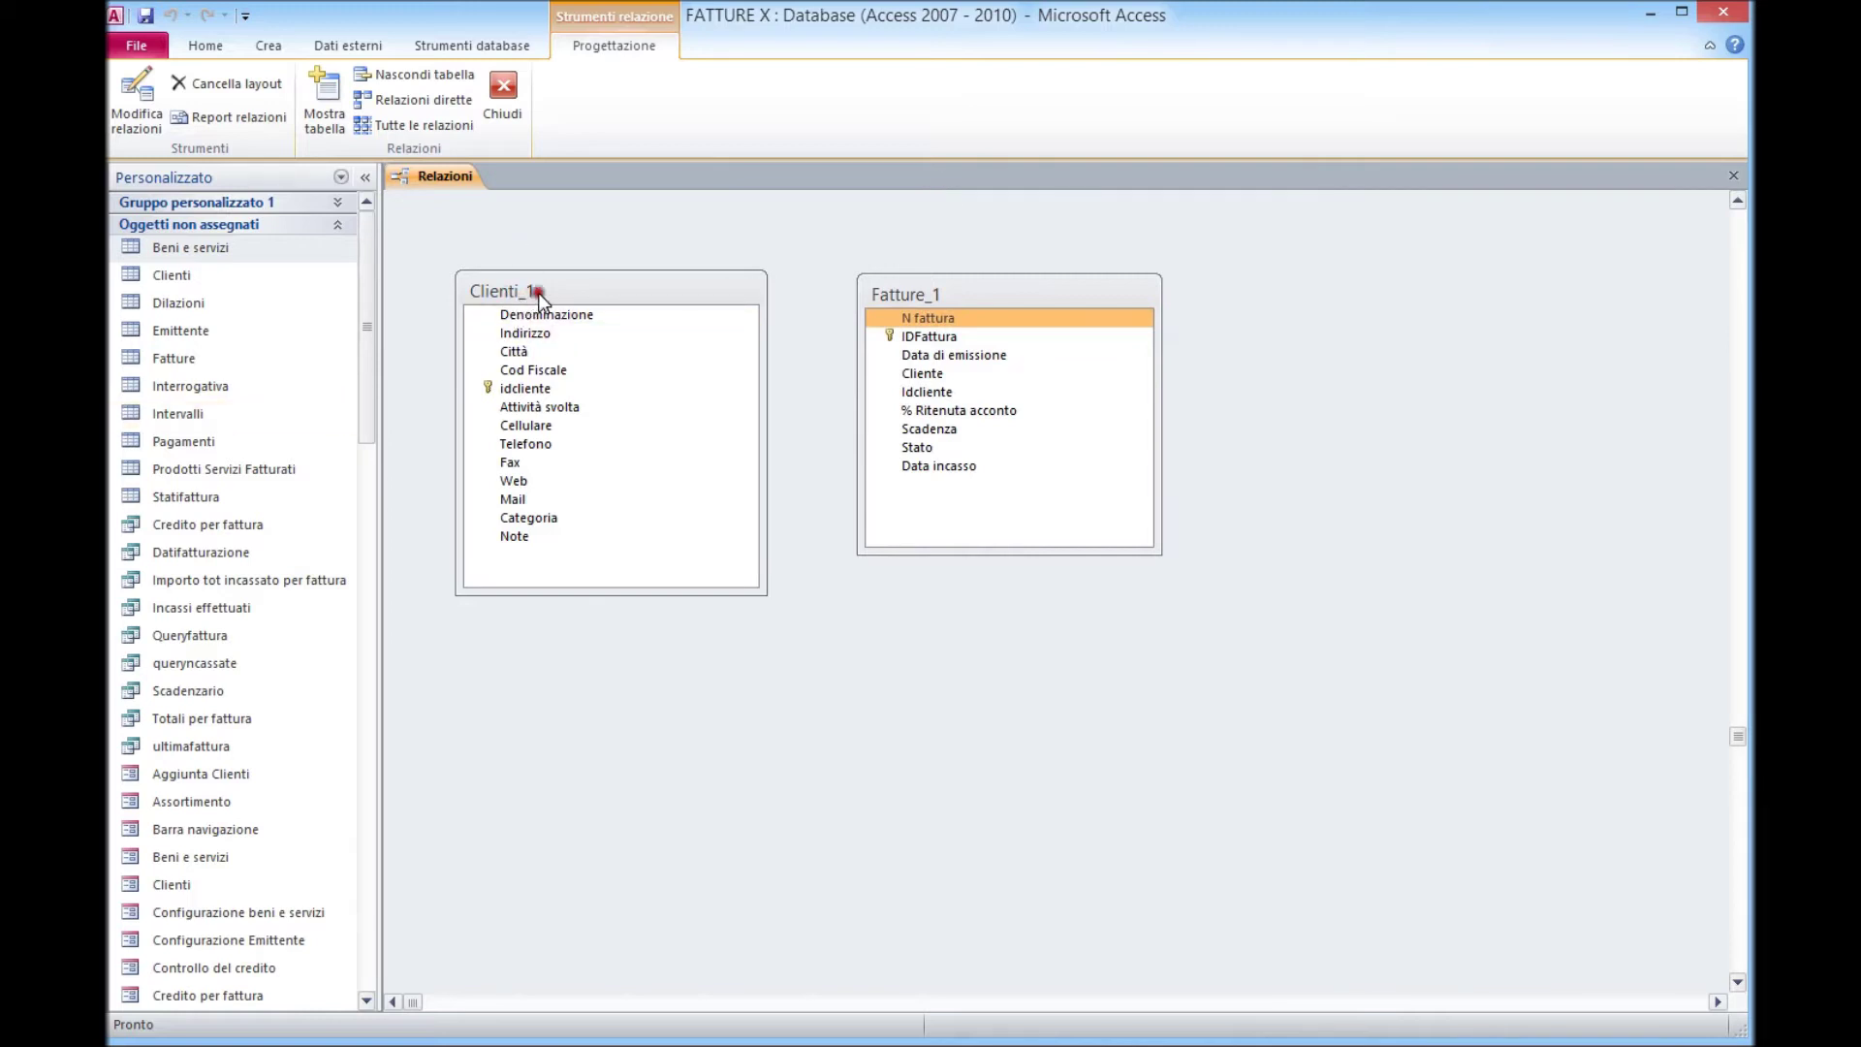
Look at the original Clienti and Fatture tables in the existing part of the relationships diagram.
{"action": "left_click", "coordinate": [894, 320]}
{"action": "left_click", "coordinate": [976, 297]}
{"action": "left_click", "coordinate": [1013, 707]}
{"action": "left_click_drag", "start_coordinate": [1738, 735], "coordinate": [1746, 221]}
{"action": "left_click", "coordinate": [555, 230]}
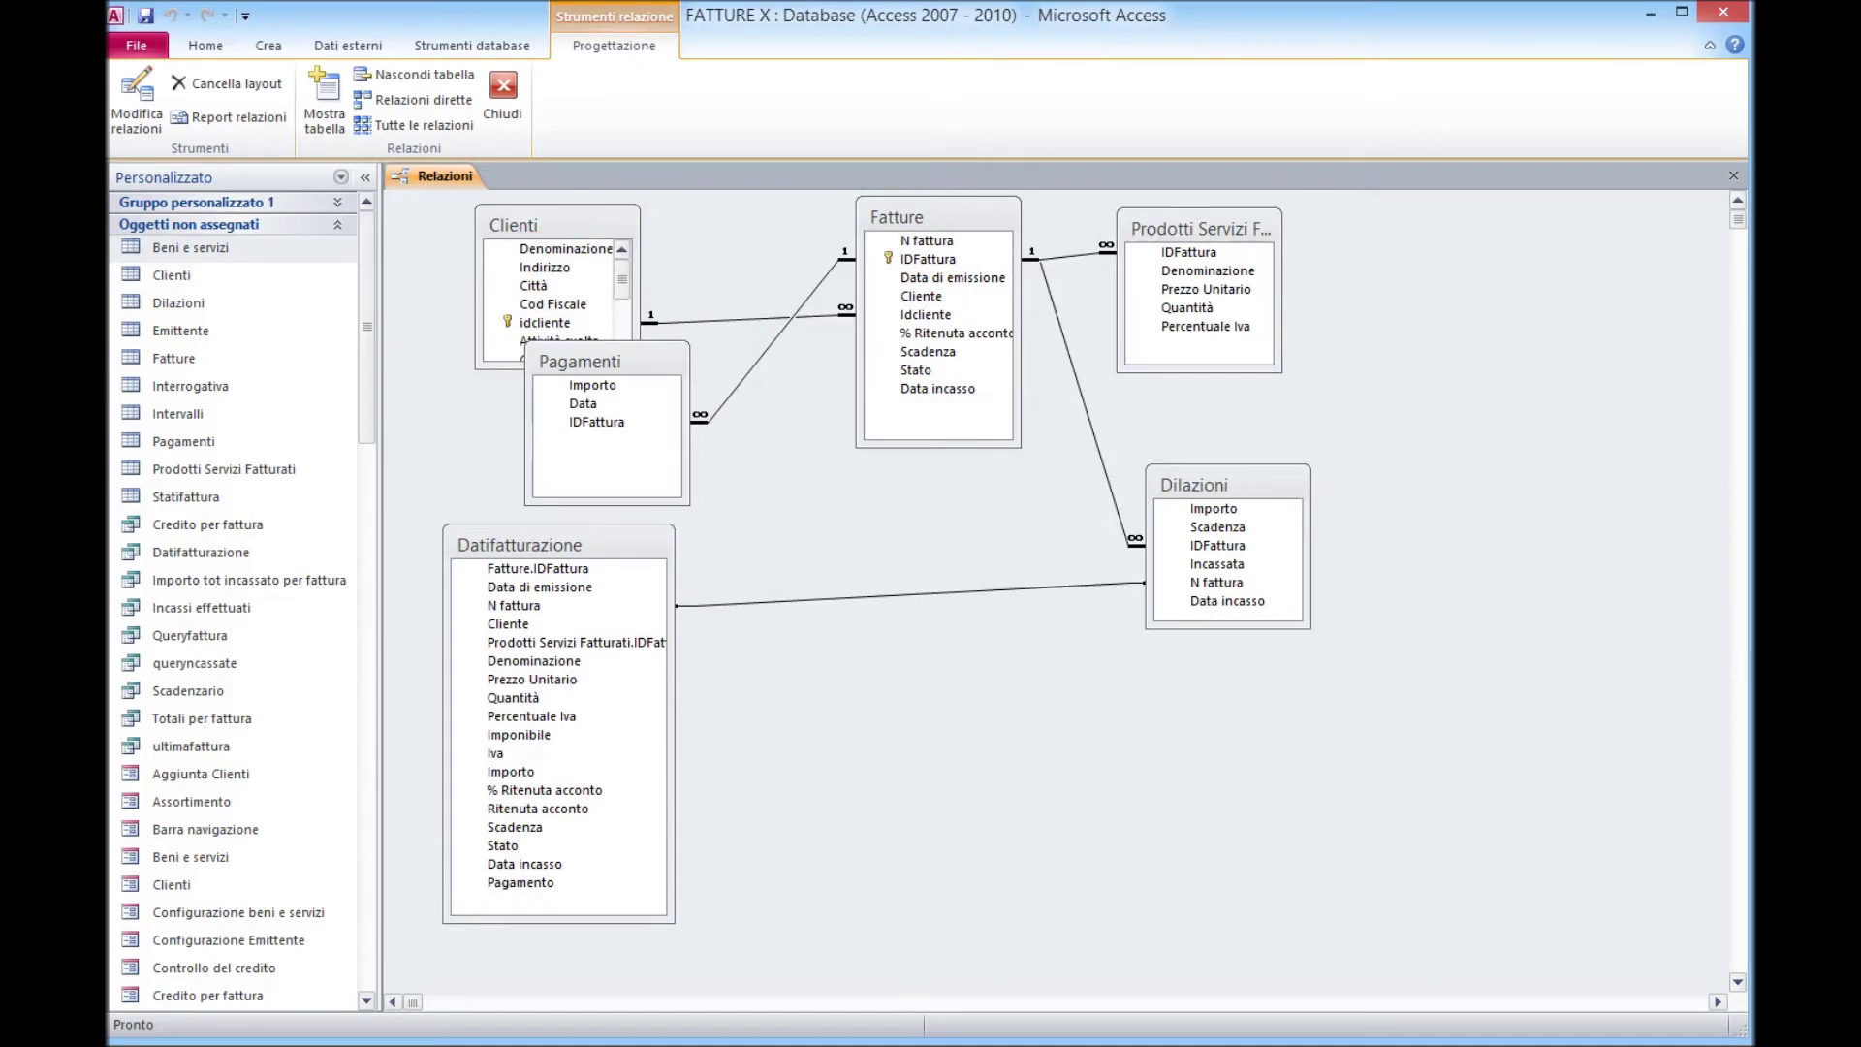
{"action": "left_click", "coordinate": [1736, 889]}
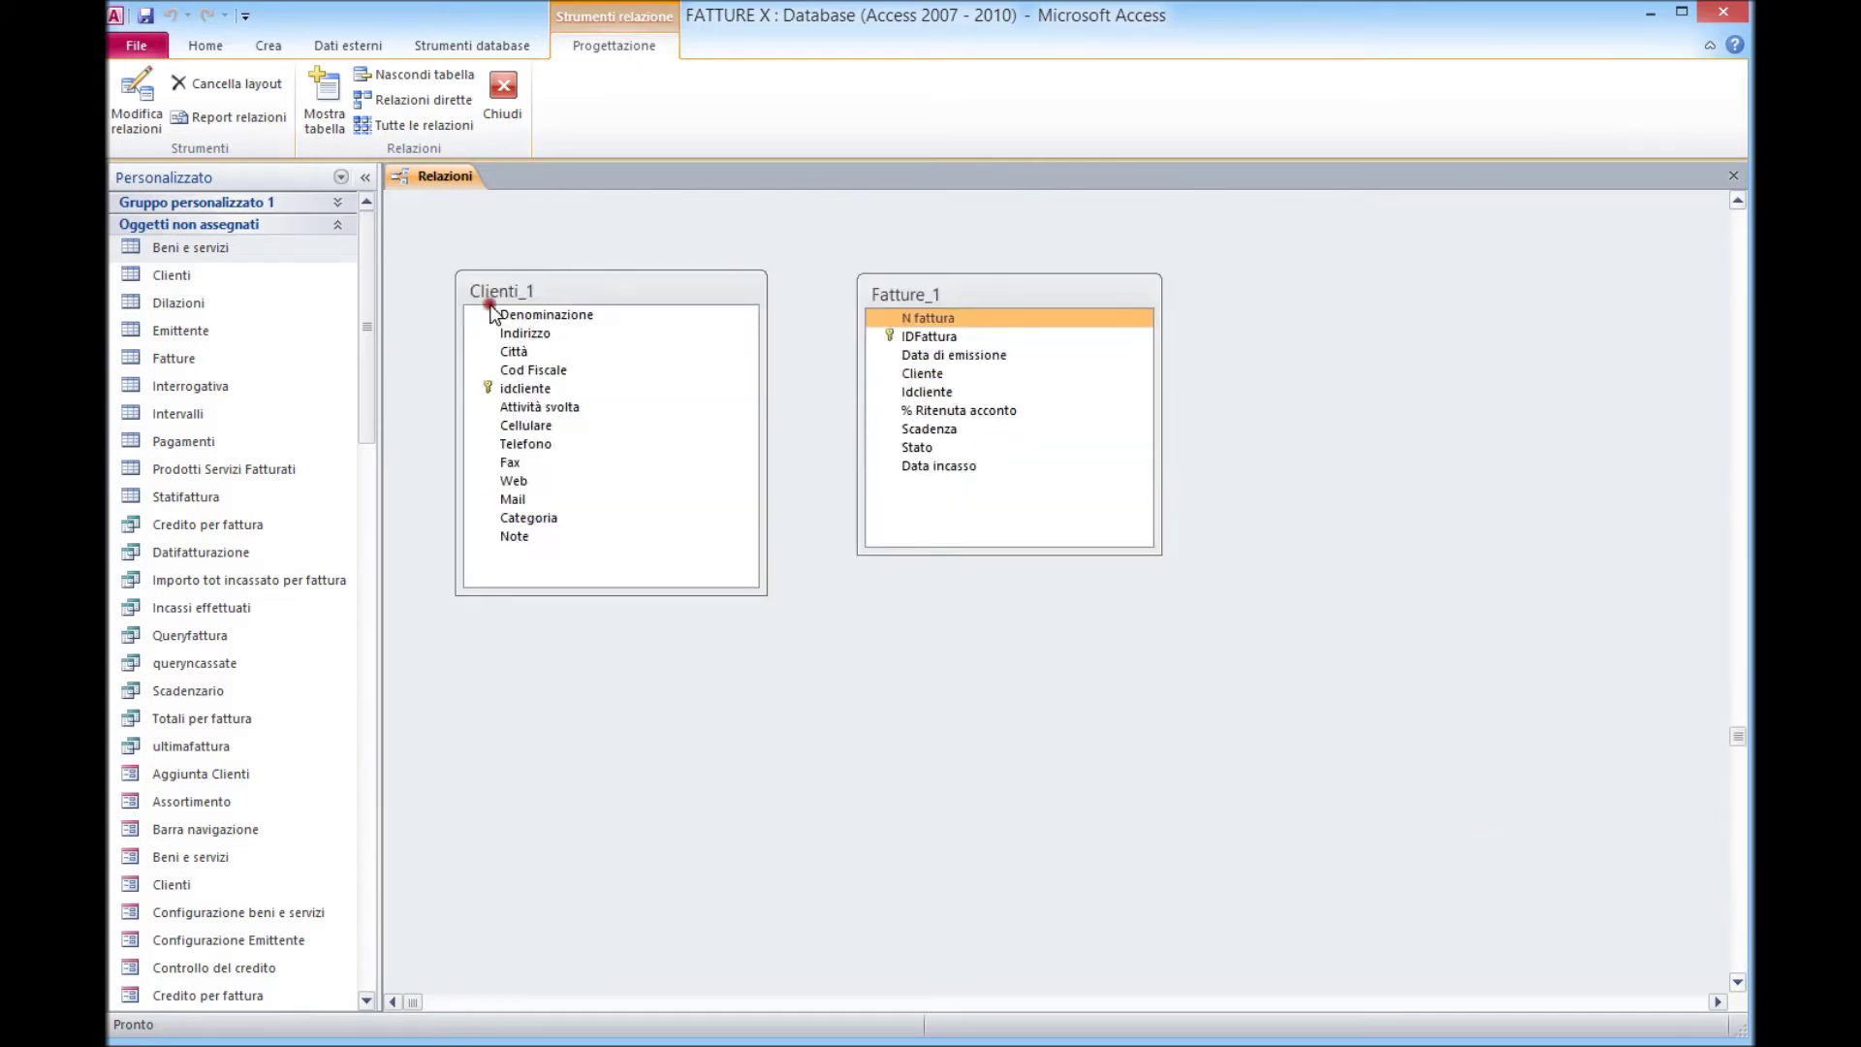
{"action": "left_click", "coordinate": [420, 299]}
Move Fatture_1 farther from Clienti_1 and start a relationship from idcliente in Clienti_1 to Idcliente in Fatture_1.
{"action": "left_click_drag", "start_coordinate": [1068, 292], "coordinate": [1227, 272]}
{"action": "left_click", "coordinate": [644, 302]}
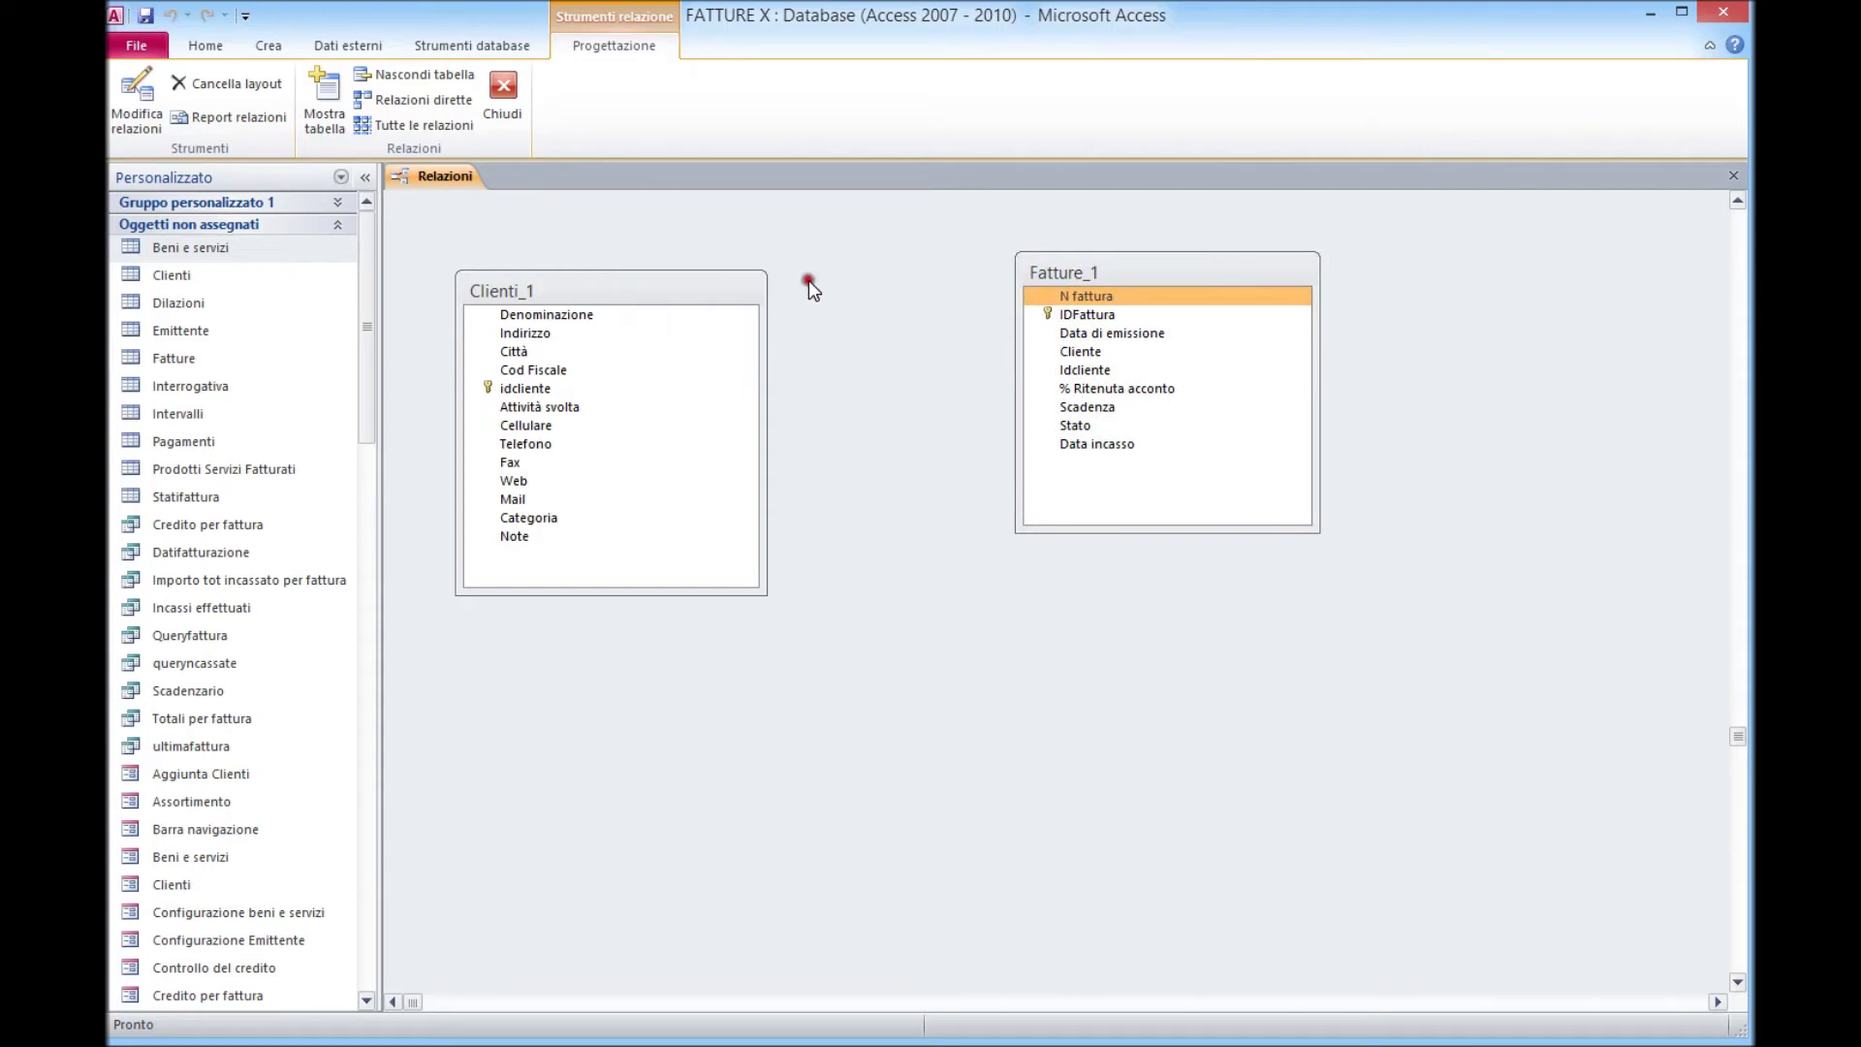
{"action": "left_click", "coordinate": [1113, 277]}
{"action": "left_click_drag", "start_coordinate": [1115, 279], "coordinate": [1094, 376]}
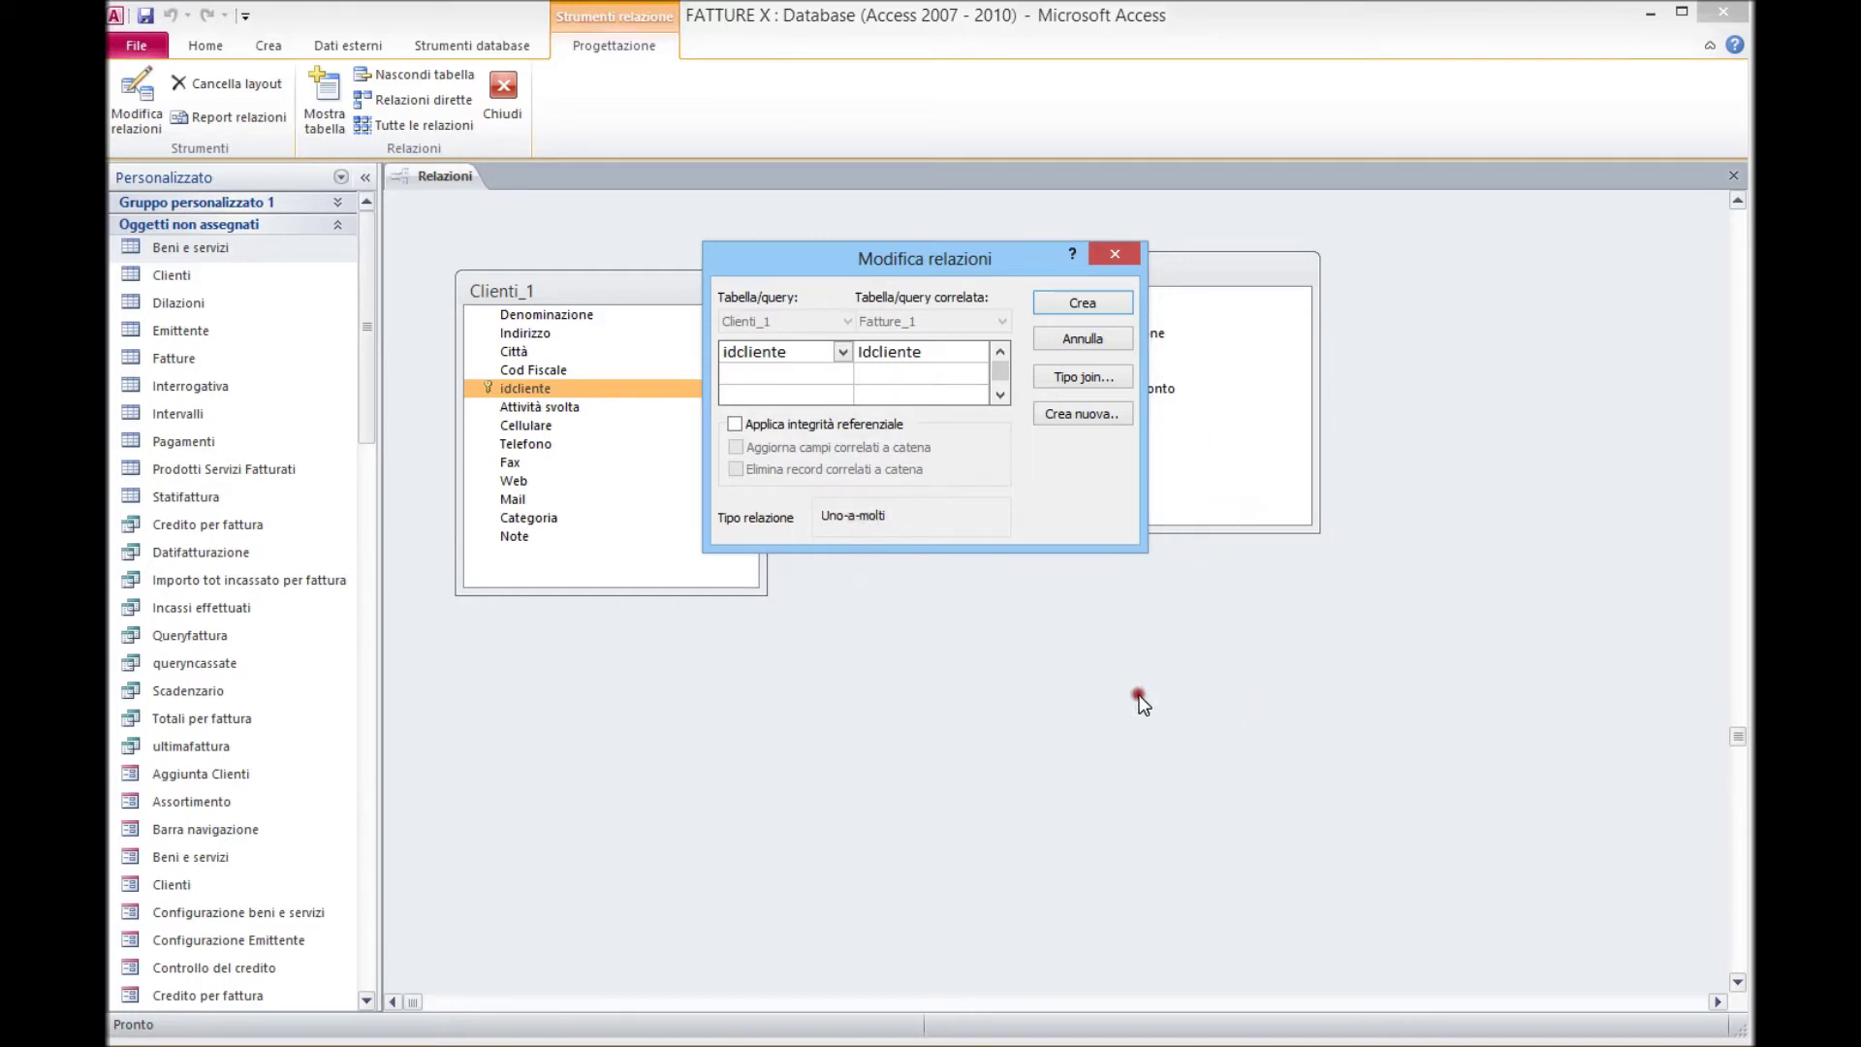
Create the relationship with referential integrity, cascading updates of related fields and cascading deletion of related records.
{"action": "left_click", "coordinate": [734, 425]}
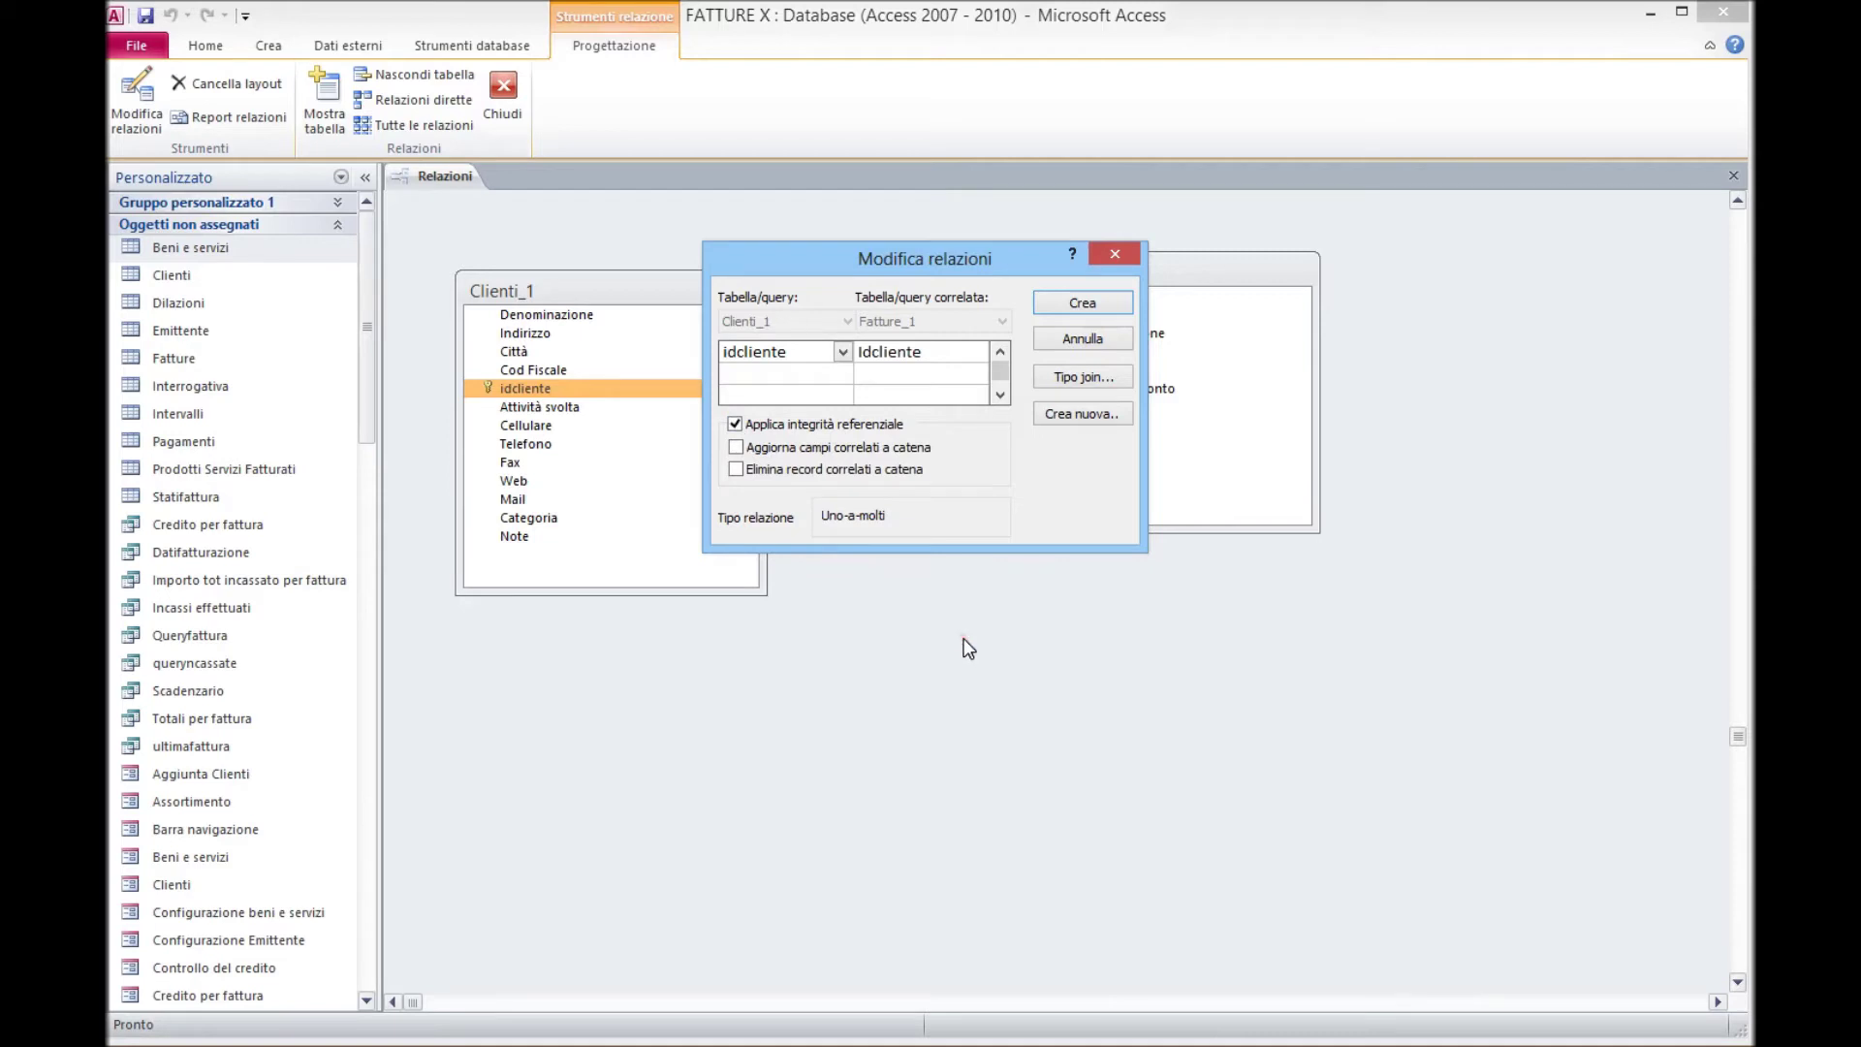
{"action": "left_click", "coordinate": [737, 447]}
{"action": "left_click", "coordinate": [737, 448]}
{"action": "left_click", "coordinate": [735, 470]}
{"action": "left_click", "coordinate": [1043, 350]}
{"action": "left_click", "coordinate": [1088, 302]}
{"action": "left_click", "coordinate": [1080, 677]}
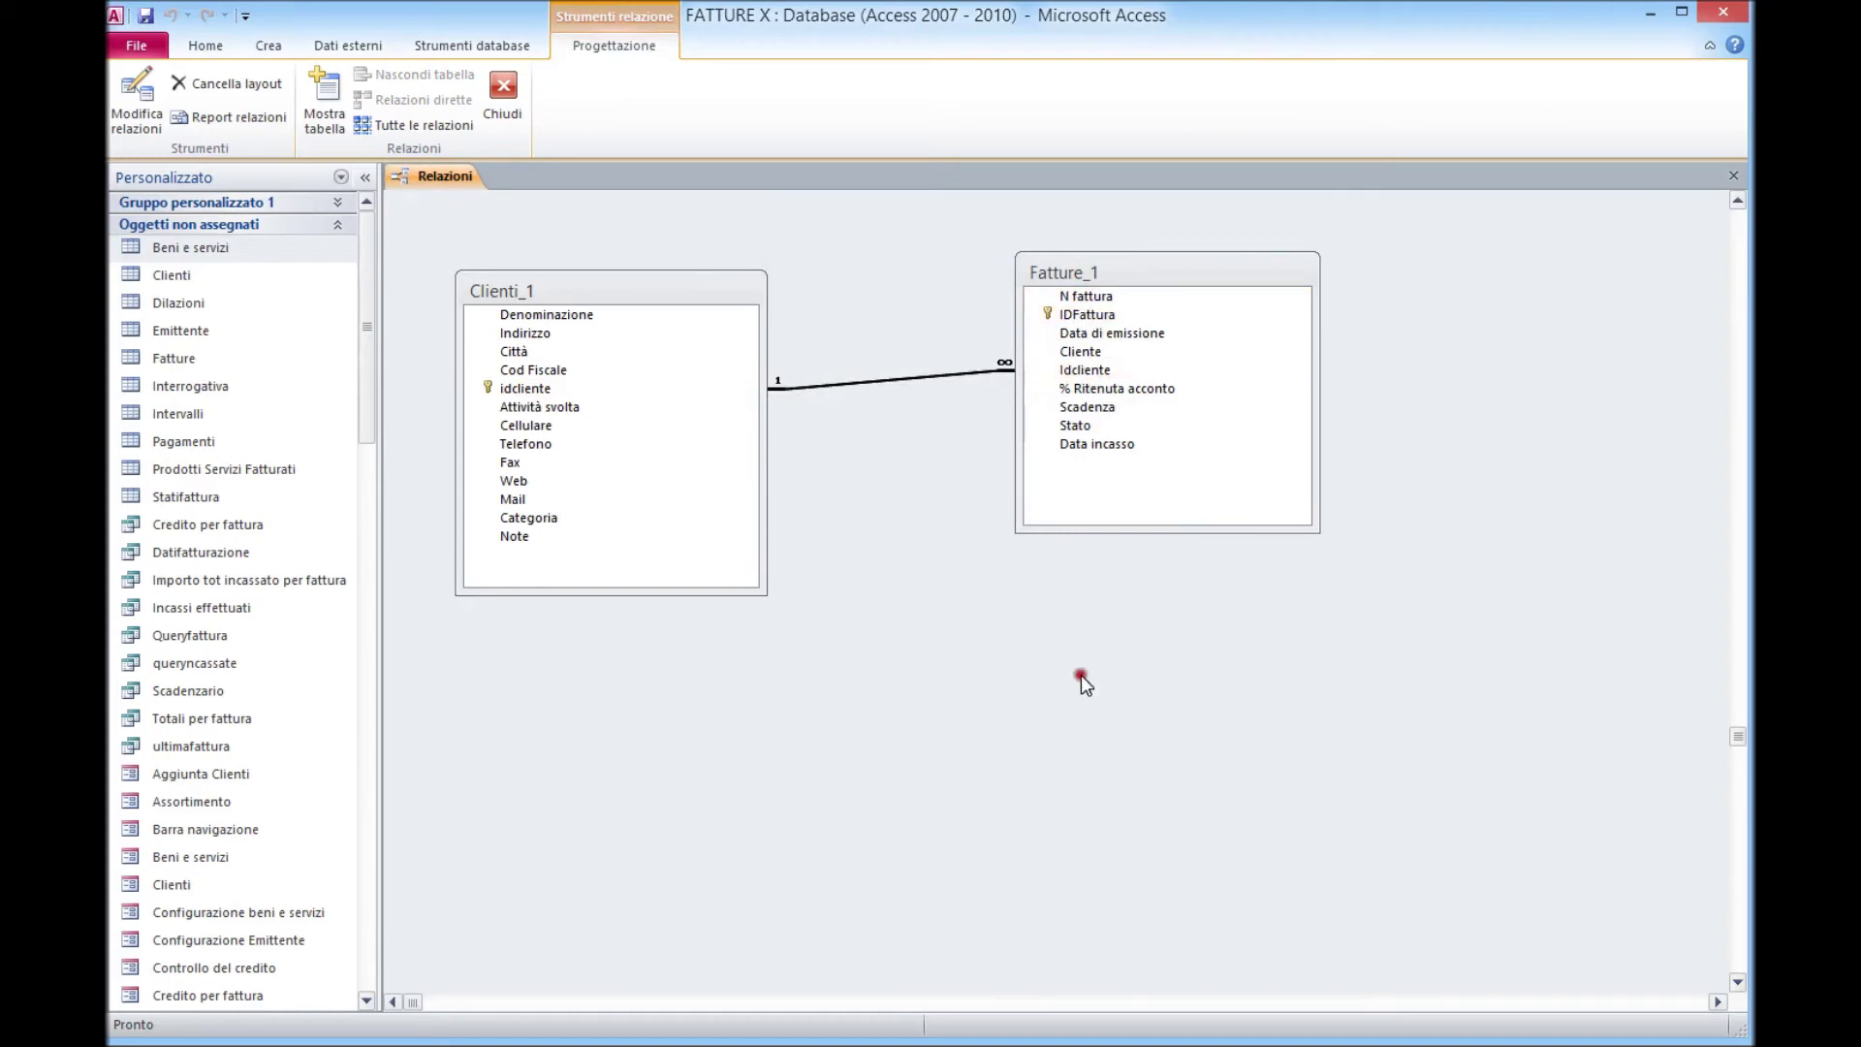
Examine the relationship line between Clienti_1 and Fatture_1 and the fields of both tables.
{"action": "left_click", "coordinate": [942, 657]}
{"action": "left_click", "coordinate": [881, 629]}
{"action": "left_click", "coordinate": [577, 561]}
{"action": "left_click", "coordinate": [614, 427]}
{"action": "left_click", "coordinate": [1034, 296]}
{"action": "left_click", "coordinate": [1108, 439]}
{"action": "left_click", "coordinate": [1197, 296]}
{"action": "left_click", "coordinate": [1204, 268]}
{"action": "left_click", "coordinate": [527, 314]}
{"action": "left_click", "coordinate": [581, 426]}
{"action": "left_click", "coordinate": [611, 482]}
{"action": "left_click", "coordinate": [531, 349]}
{"action": "left_click", "coordinate": [553, 625]}
{"action": "left_click", "coordinate": [480, 402]}
{"action": "left_click", "coordinate": [742, 228]}
{"action": "left_click", "coordinate": [681, 224]}
{"action": "left_click", "coordinate": [653, 270]}
{"action": "left_click", "coordinate": [573, 208]}
{"action": "left_click", "coordinate": [543, 562]}
{"action": "left_click", "coordinate": [525, 388]}
{"action": "left_click", "coordinate": [911, 236]}
{"action": "left_click", "coordinate": [1085, 391]}
{"action": "left_click", "coordinate": [1180, 351]}
{"action": "left_click", "coordinate": [770, 480]}
{"action": "left_click", "coordinate": [615, 294]}
{"action": "left_click", "coordinate": [731, 314]}
{"action": "left_click", "coordinate": [946, 382]}
Move Clienti_1 slightly up and left and Fatture_1 down and right to spread the linked tables apart.
{"action": "left_click_drag", "start_coordinate": [739, 291], "coordinate": [717, 252]}
{"action": "left_click_drag", "start_coordinate": [1115, 270], "coordinate": [1295, 357]}
{"action": "left_click", "coordinate": [1341, 878]}
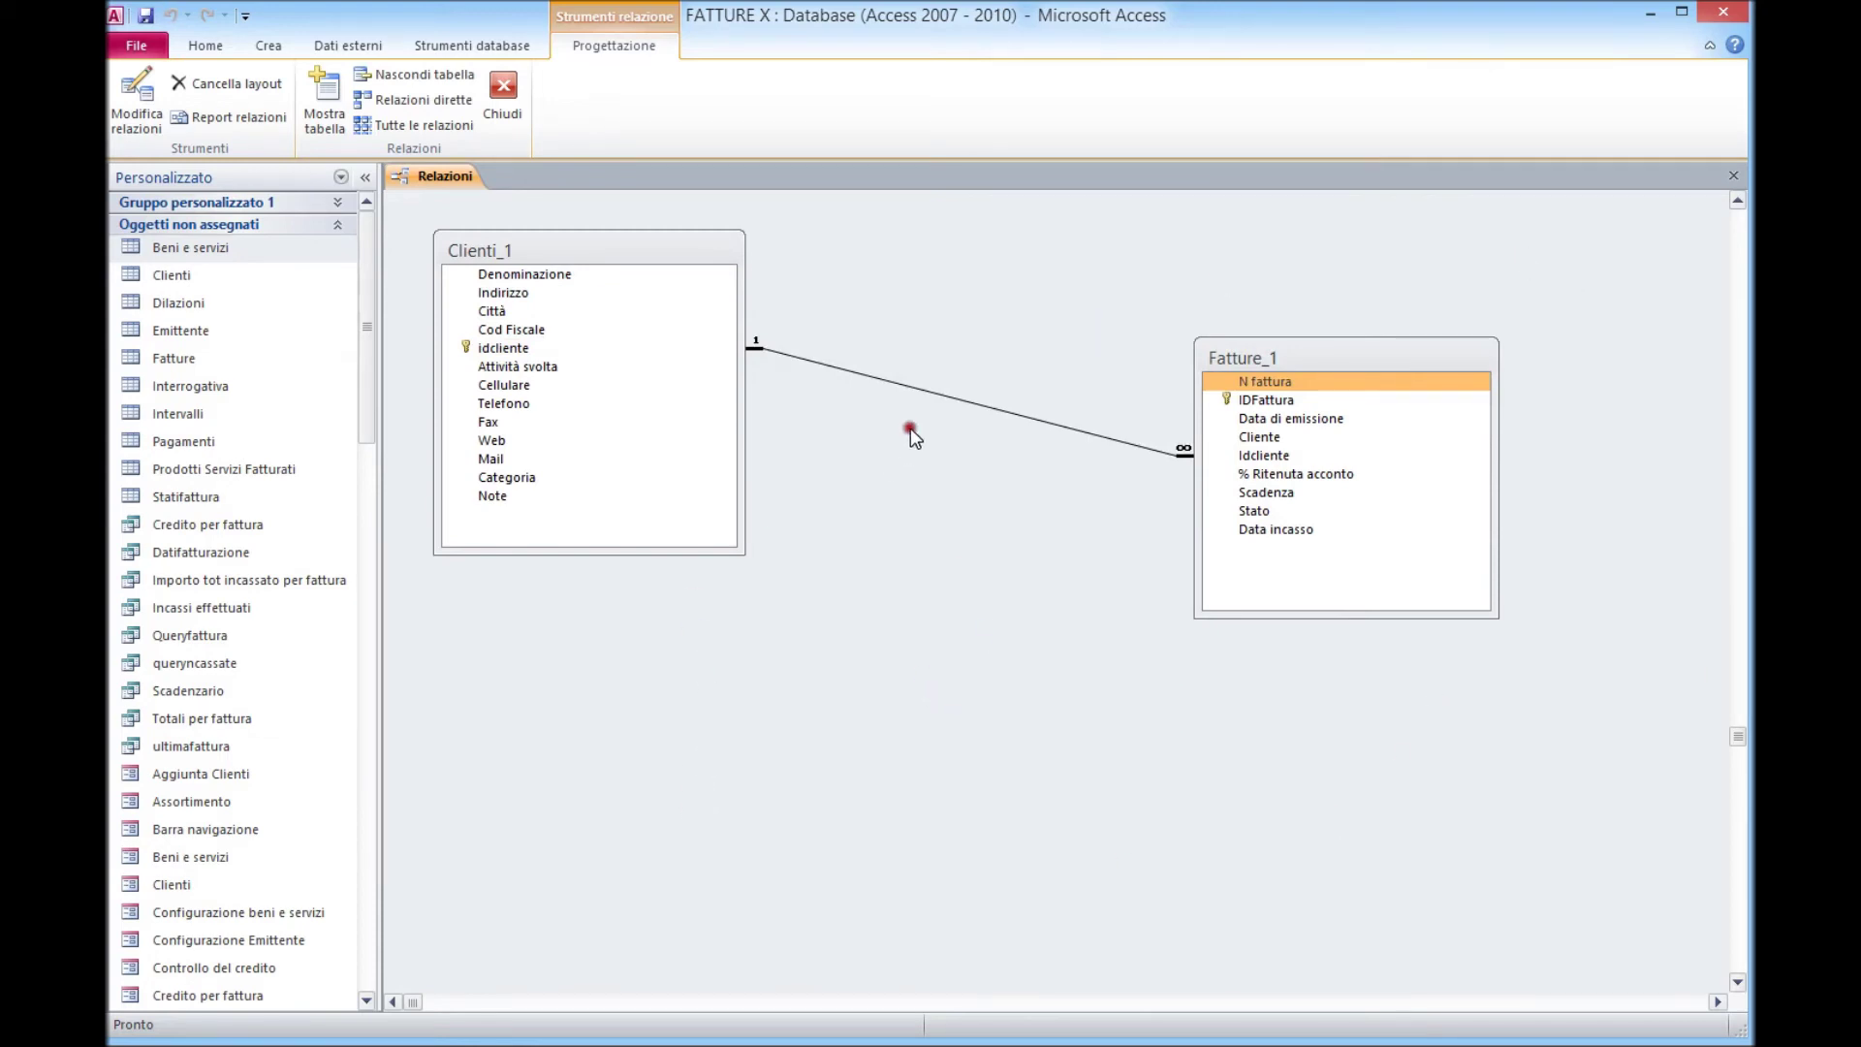
Review the fields and integrity options of the relationship between Clienti_1 and Fatture_1 without changing them.
{"action": "double_click", "coordinate": [928, 393]}
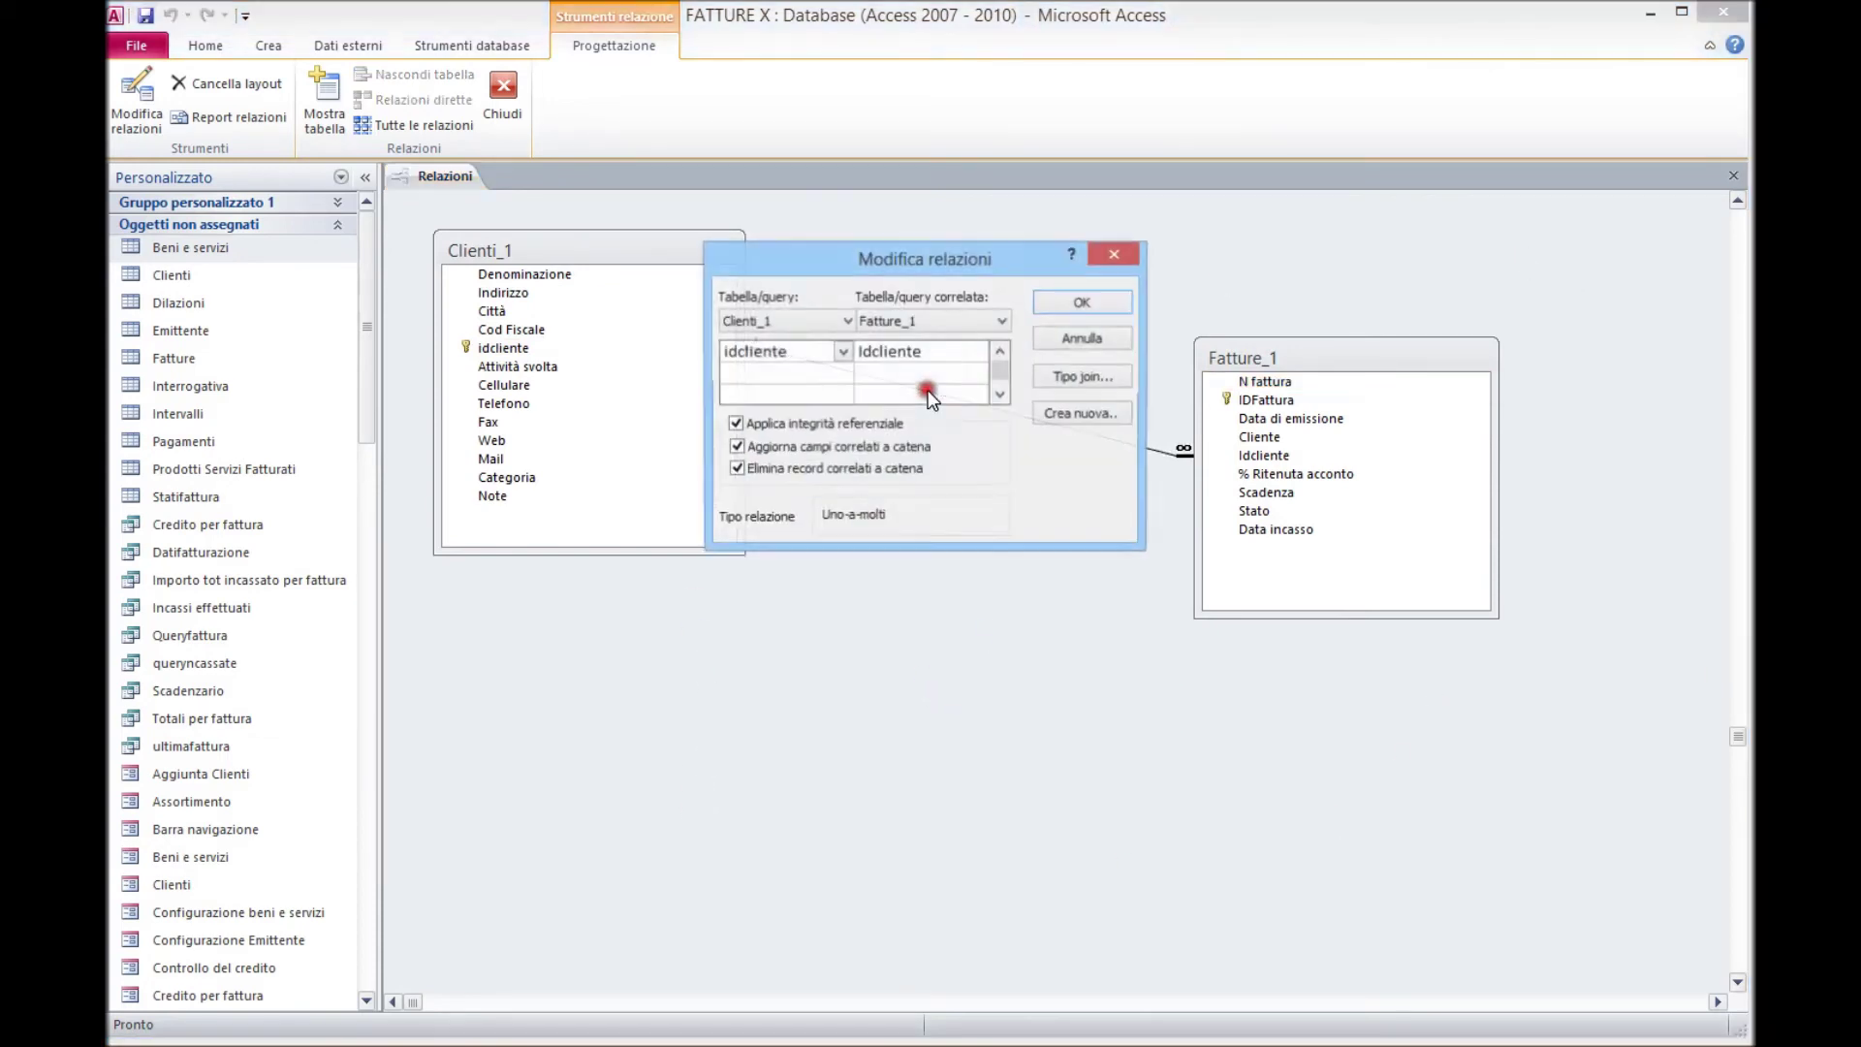
{"action": "left_click", "coordinate": [1120, 262]}
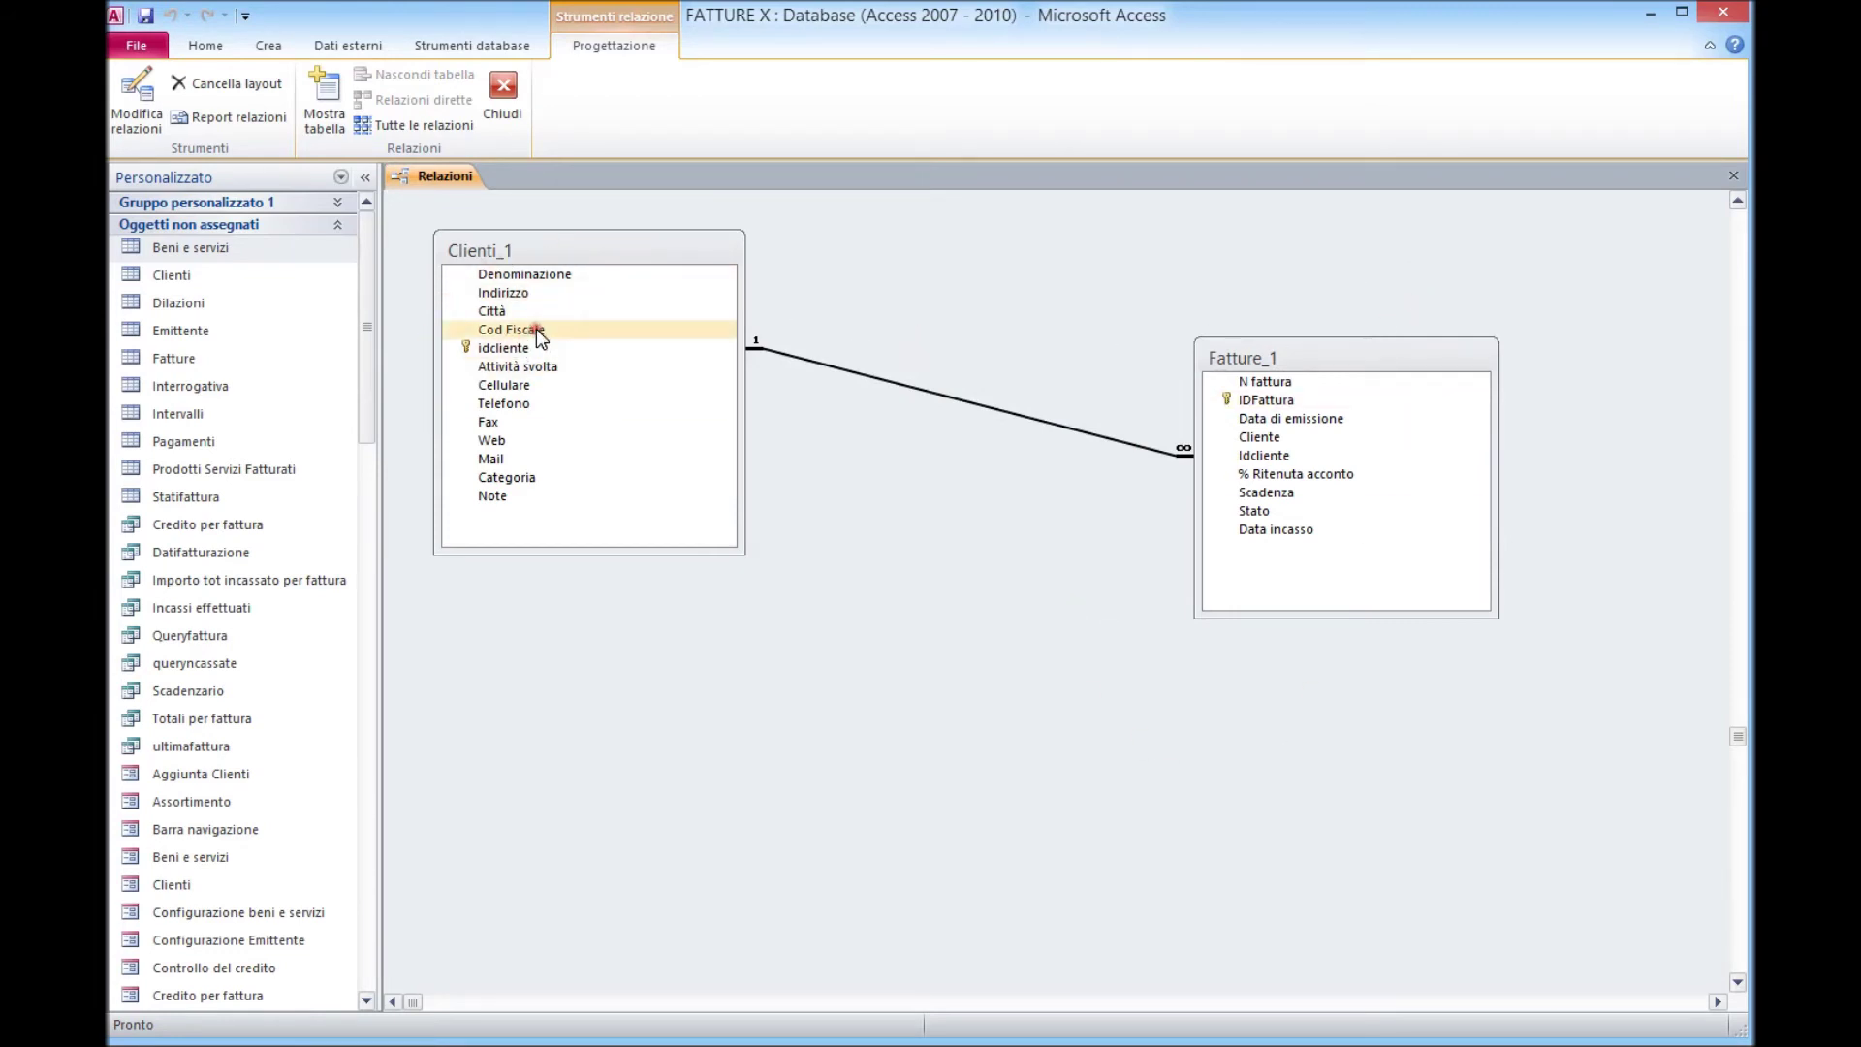
{"action": "left_click", "coordinate": [495, 346]}
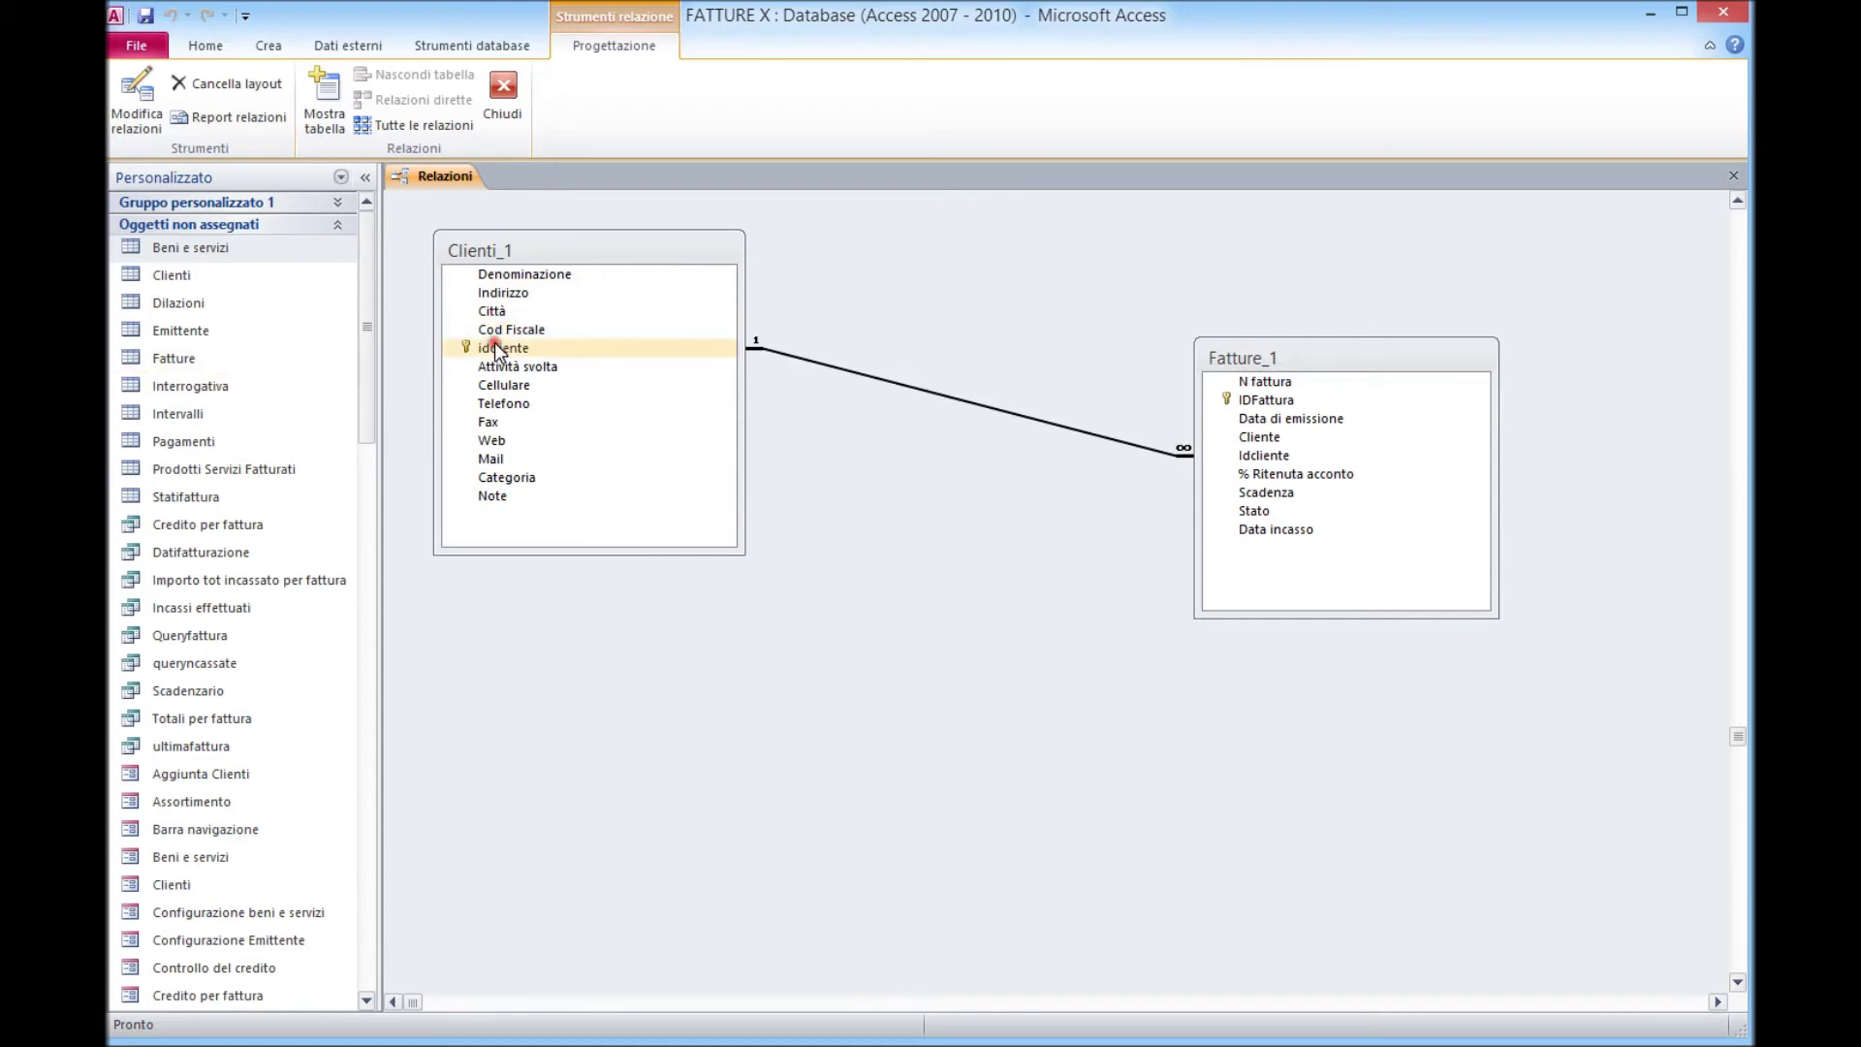
{"action": "left_click", "coordinate": [1292, 237]}
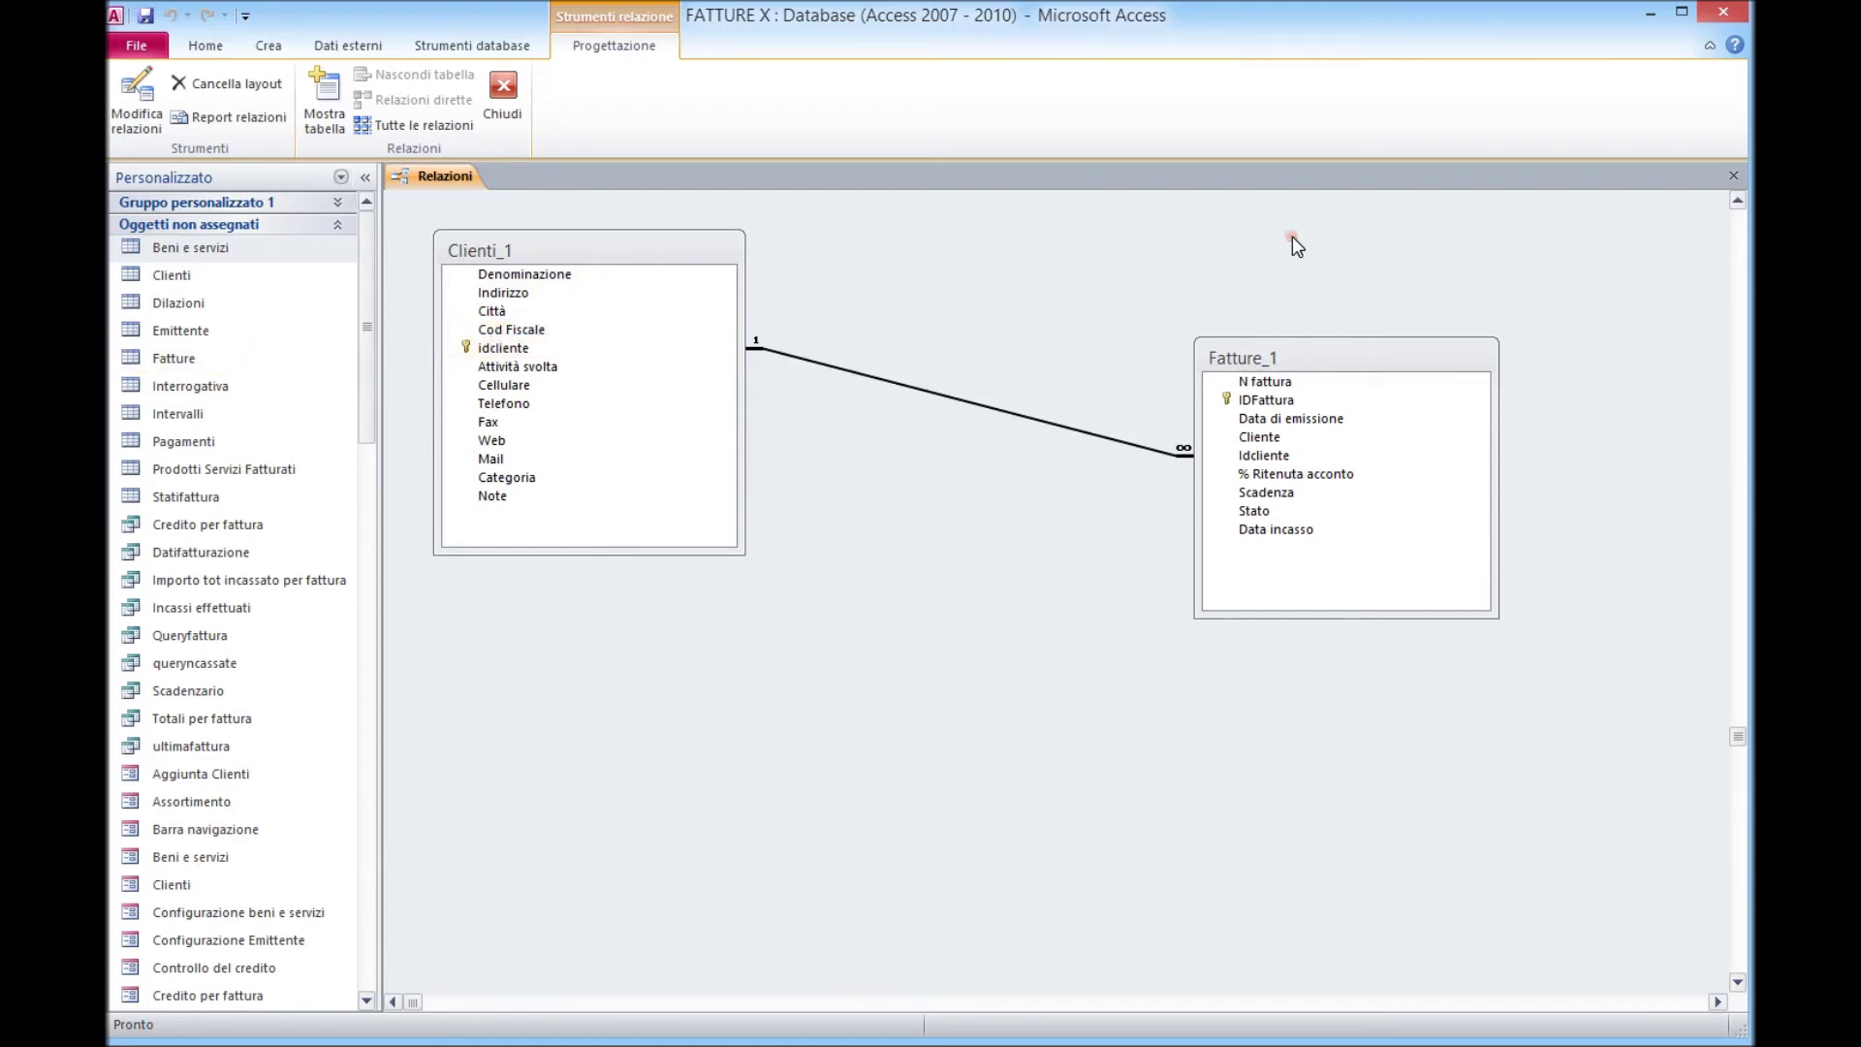
{"action": "left_click", "coordinate": [1267, 536]}
{"action": "left_click", "coordinate": [1220, 958]}
{"action": "left_click", "coordinate": [1291, 868]}
{"action": "double_click", "coordinate": [1003, 409]}
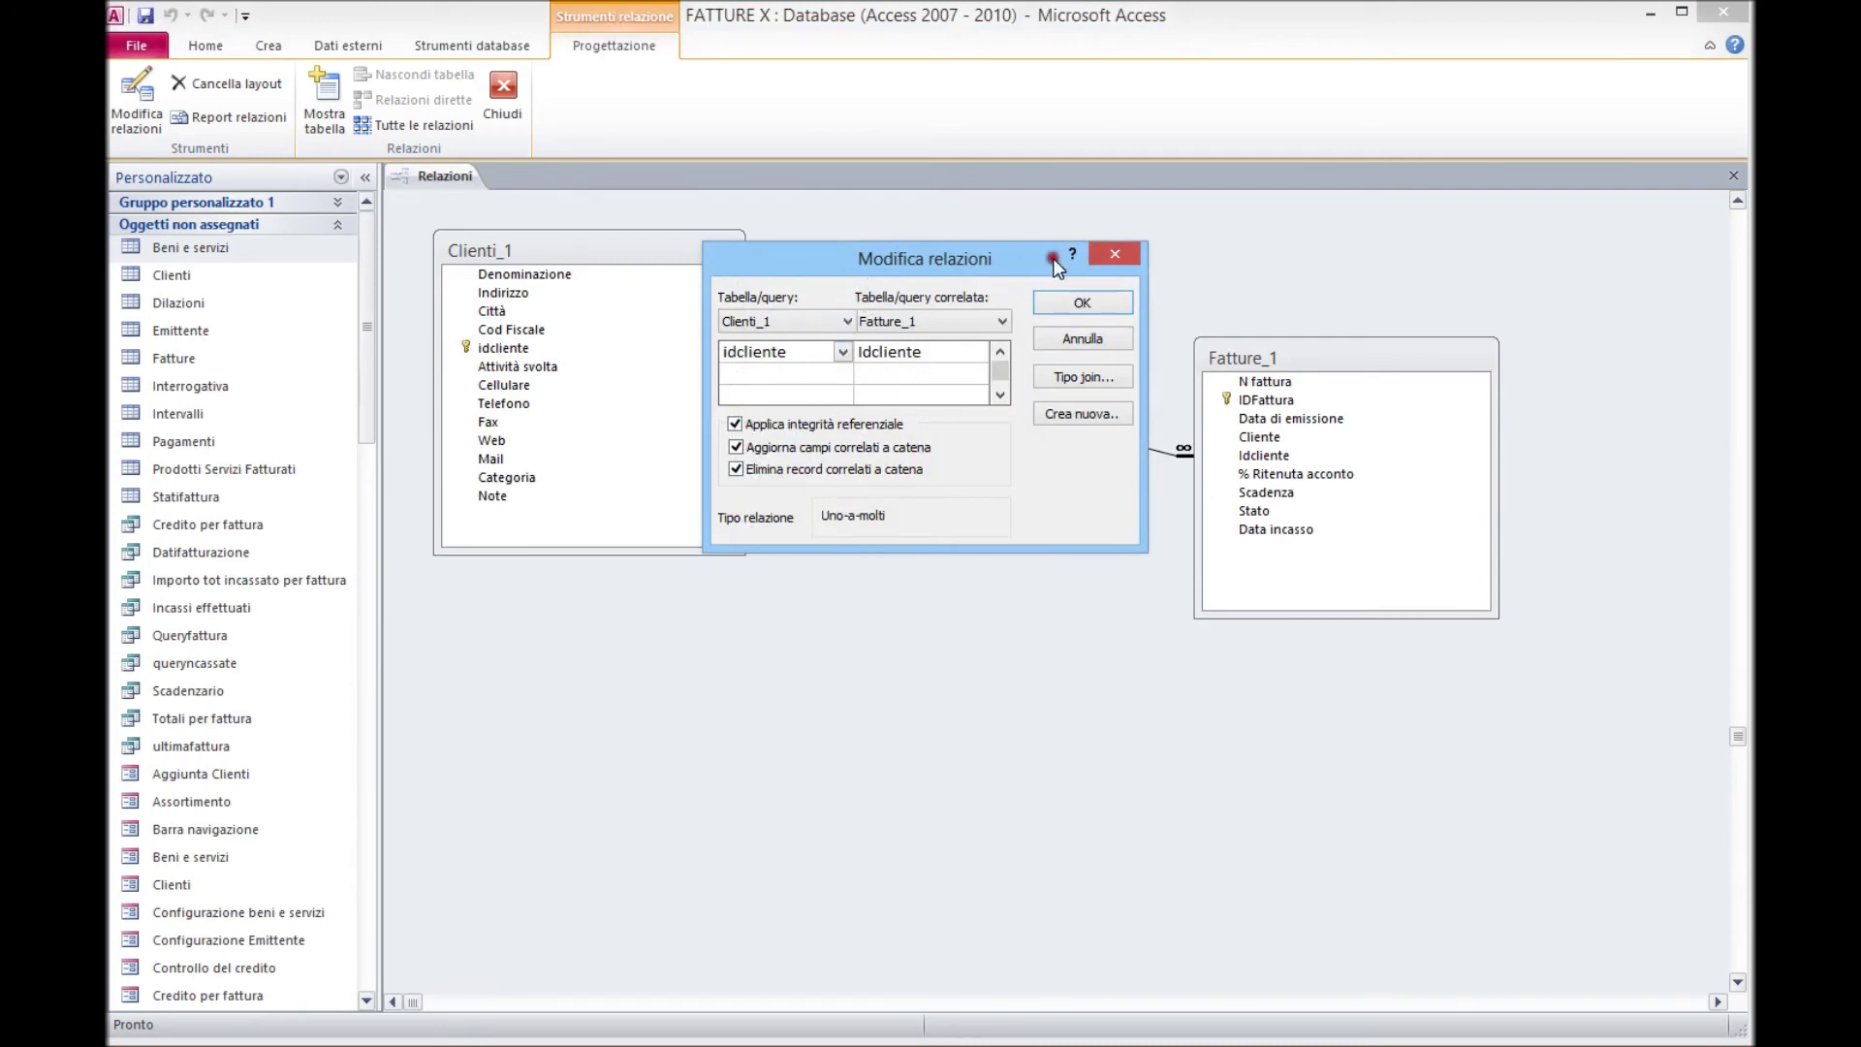
{"action": "left_click", "coordinate": [1116, 257]}
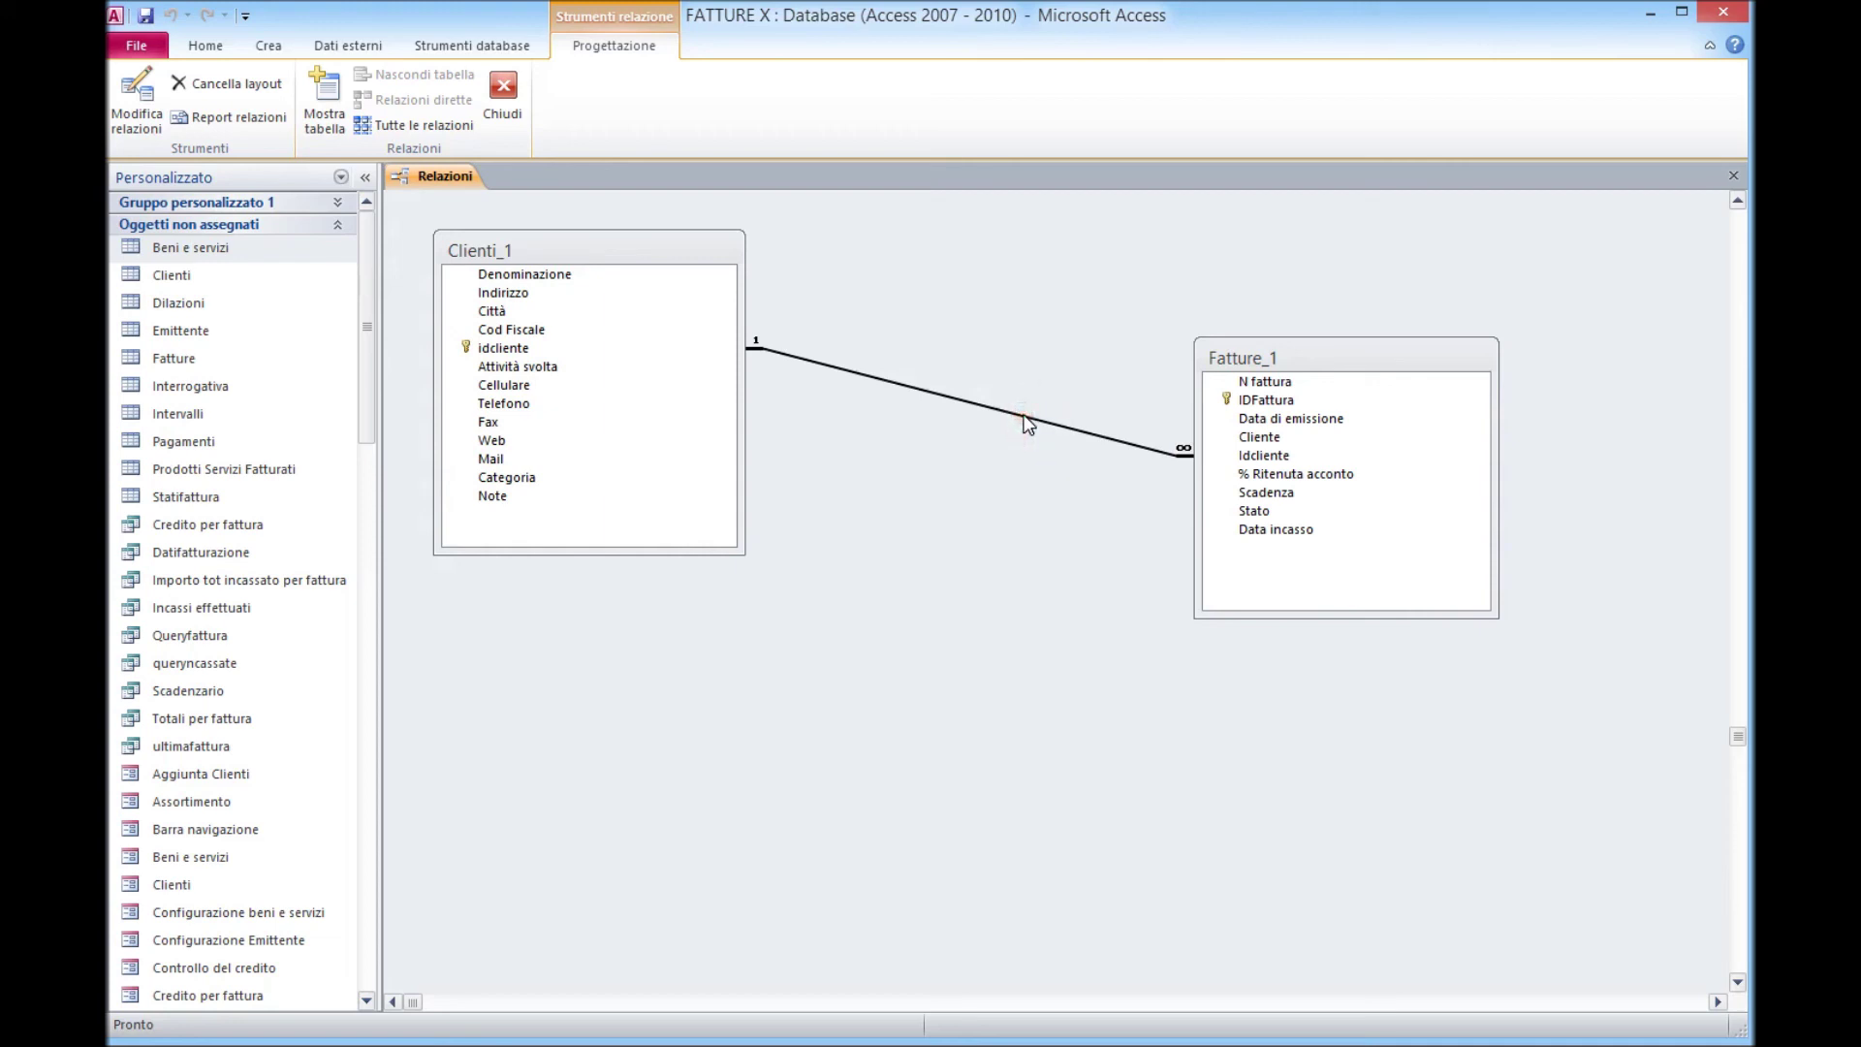
Permanently delete the relationship between Clienti_1 and Fatture_1, and remove both table boxes from the diagram.
{"action": "key", "text": "Delete"}
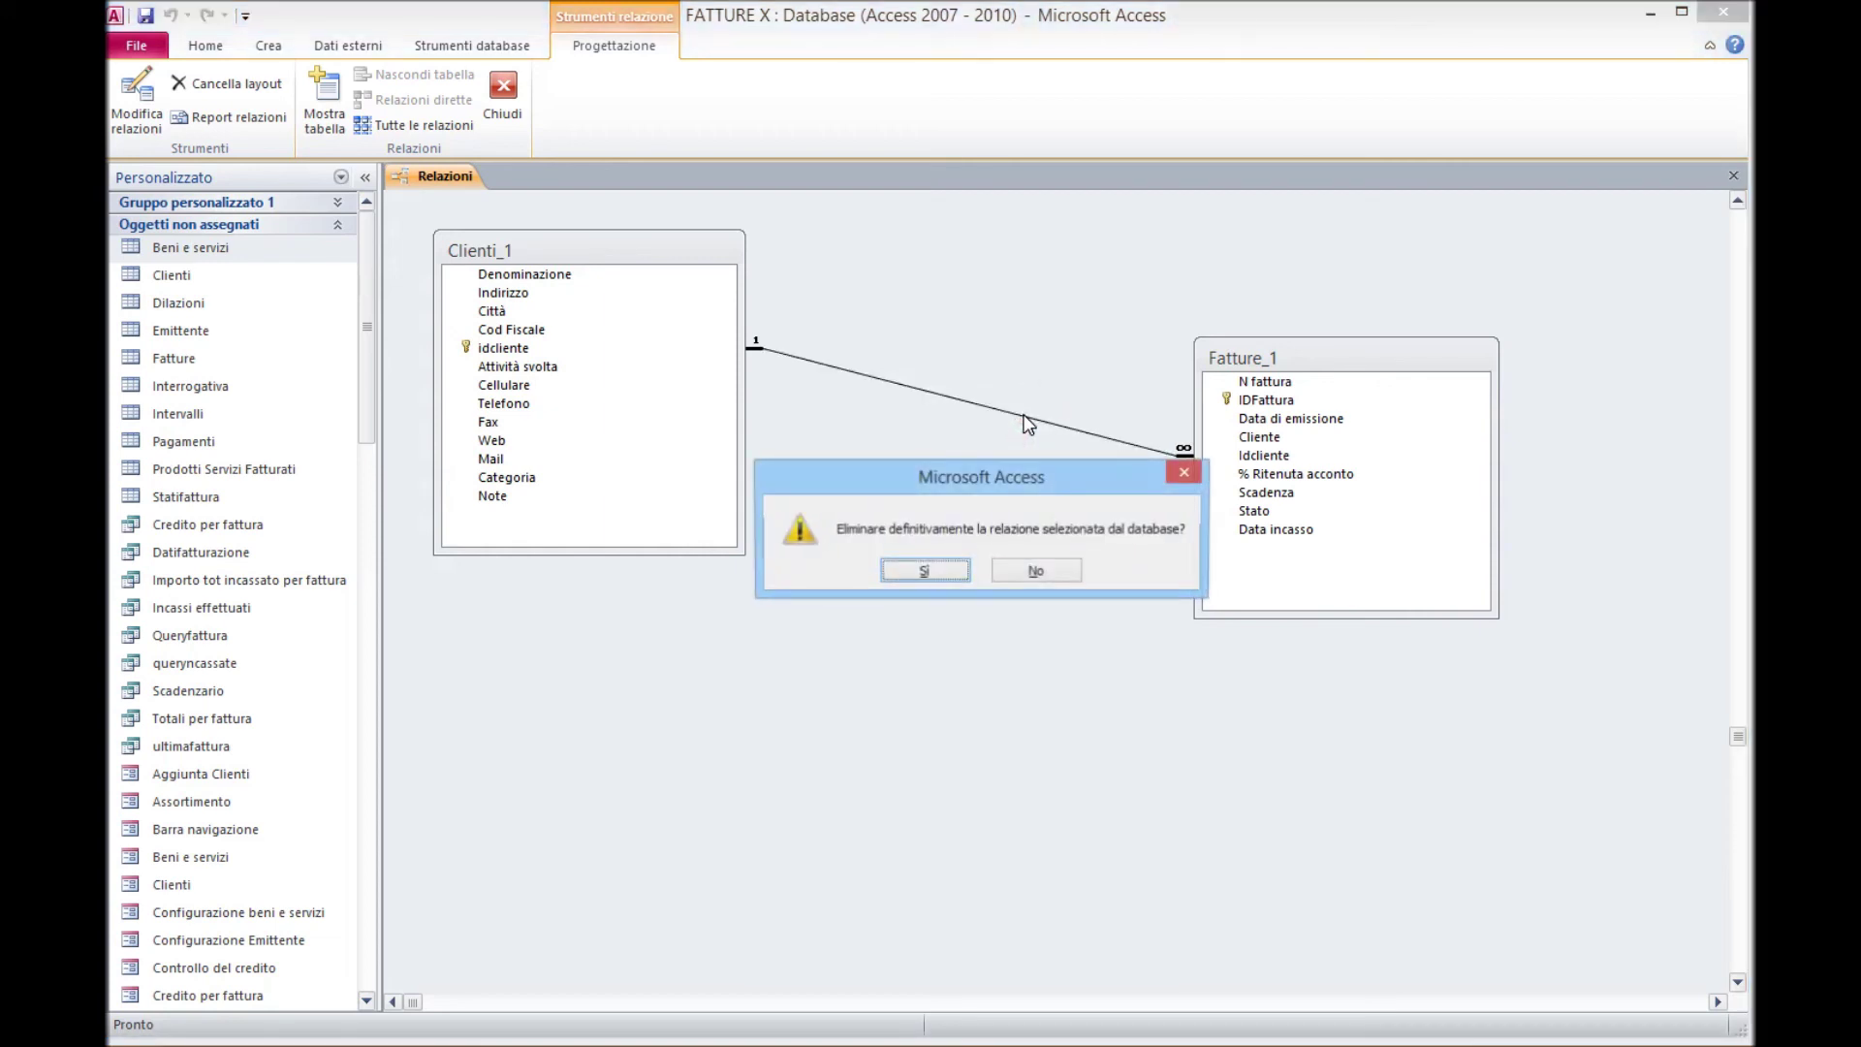
{"action": "left_click", "coordinate": [928, 572]}
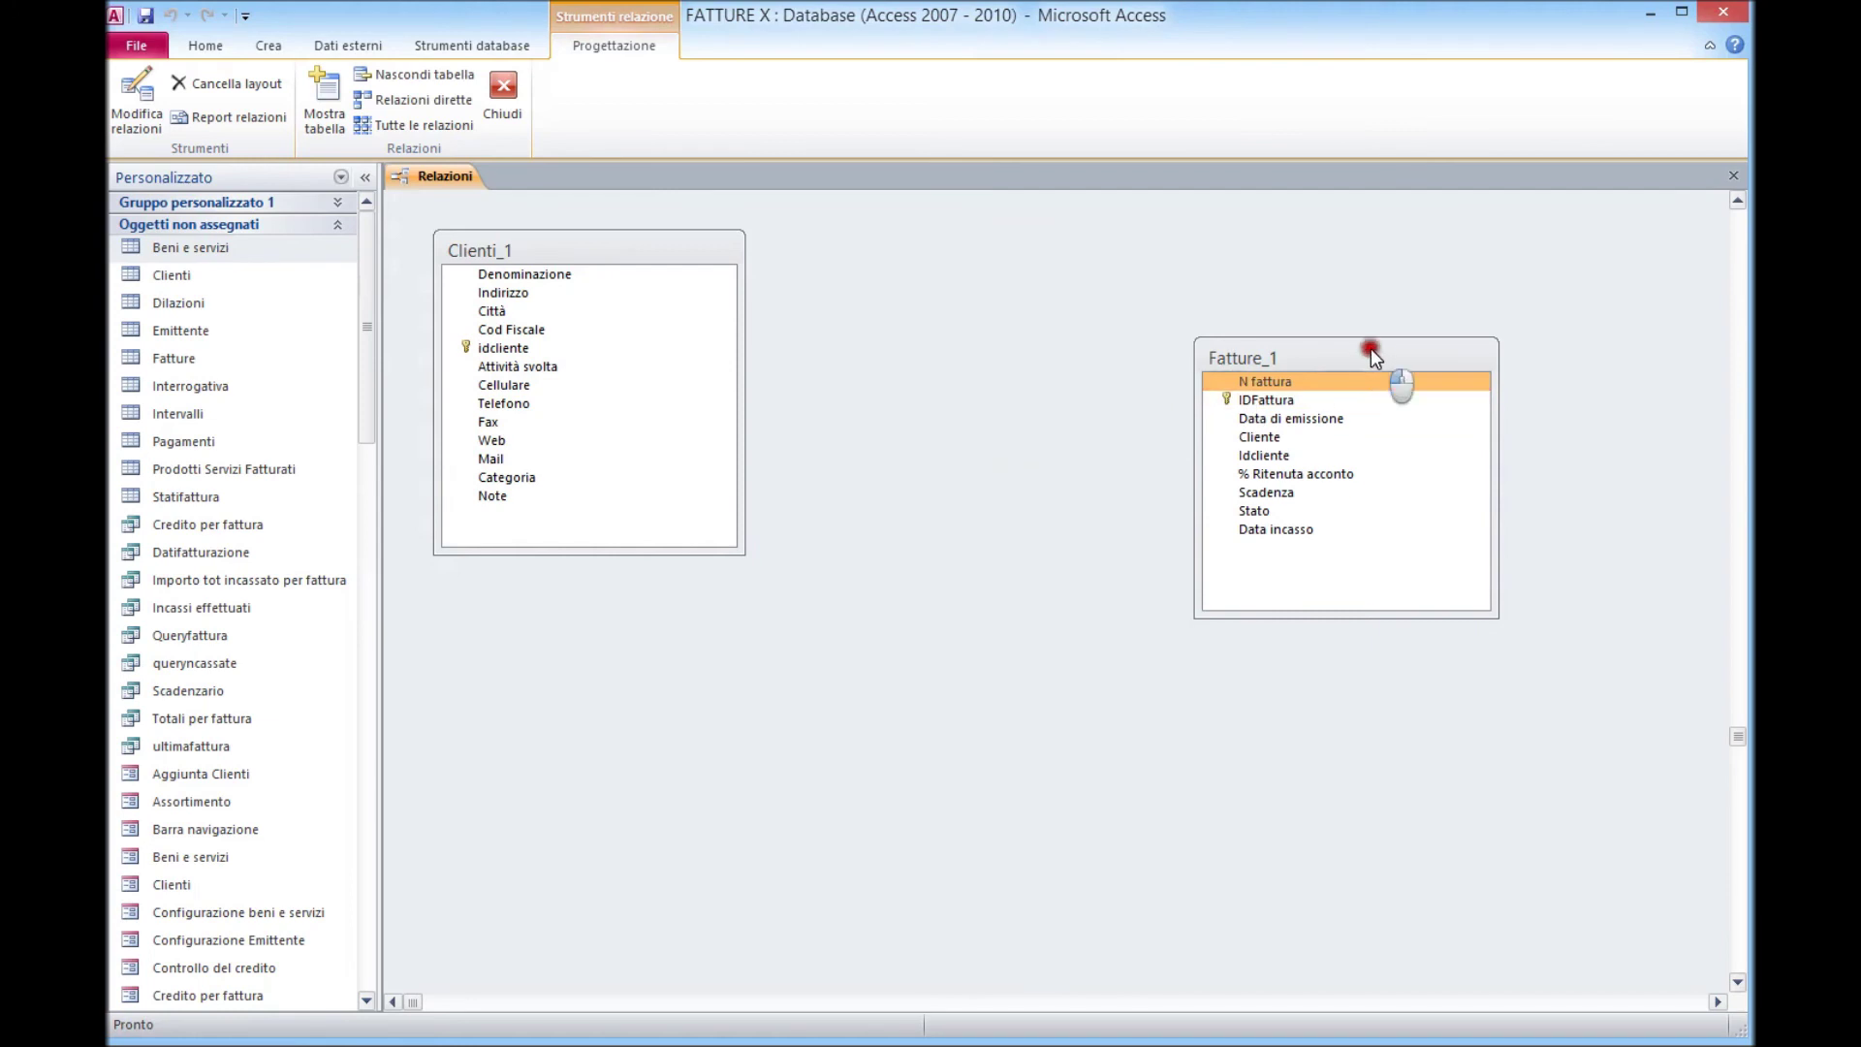
{"action": "key", "text": "Delete"}
{"action": "right_click", "coordinate": [609, 253]}
{"action": "left_click", "coordinate": [667, 259]}
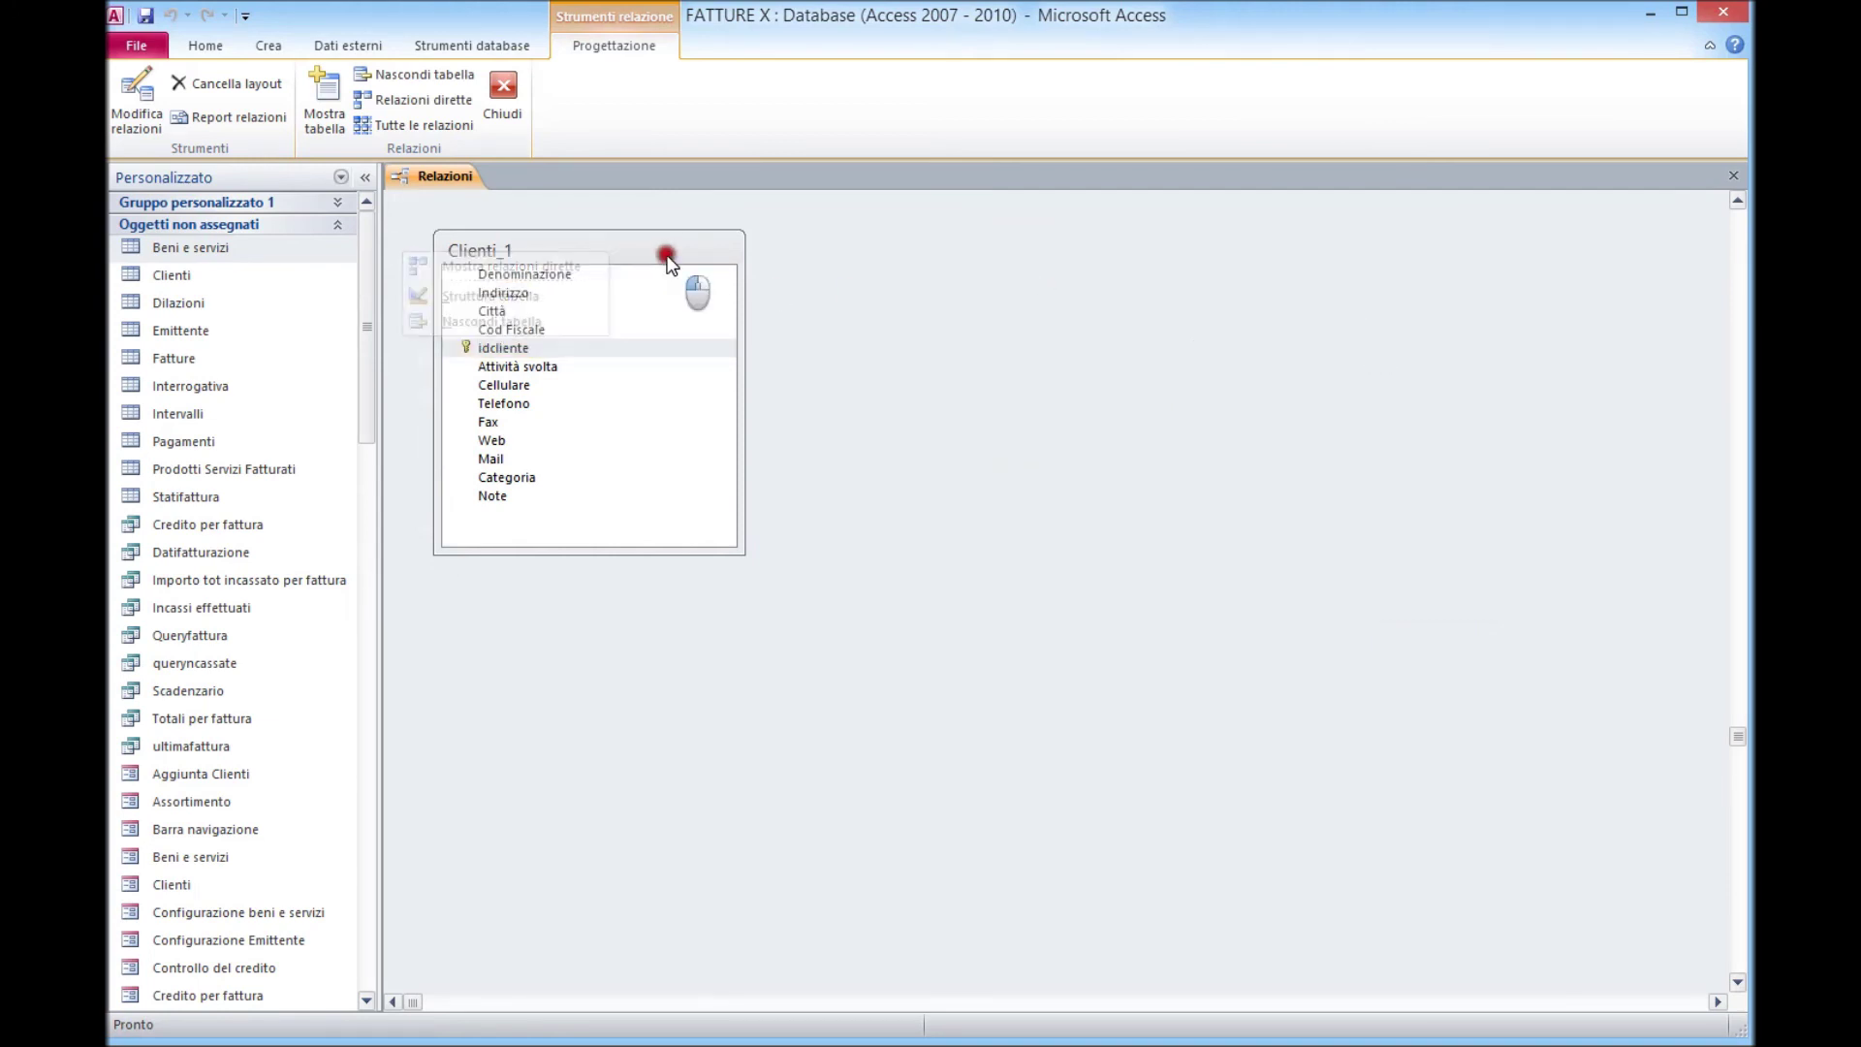
{"action": "key", "text": "Delete"}
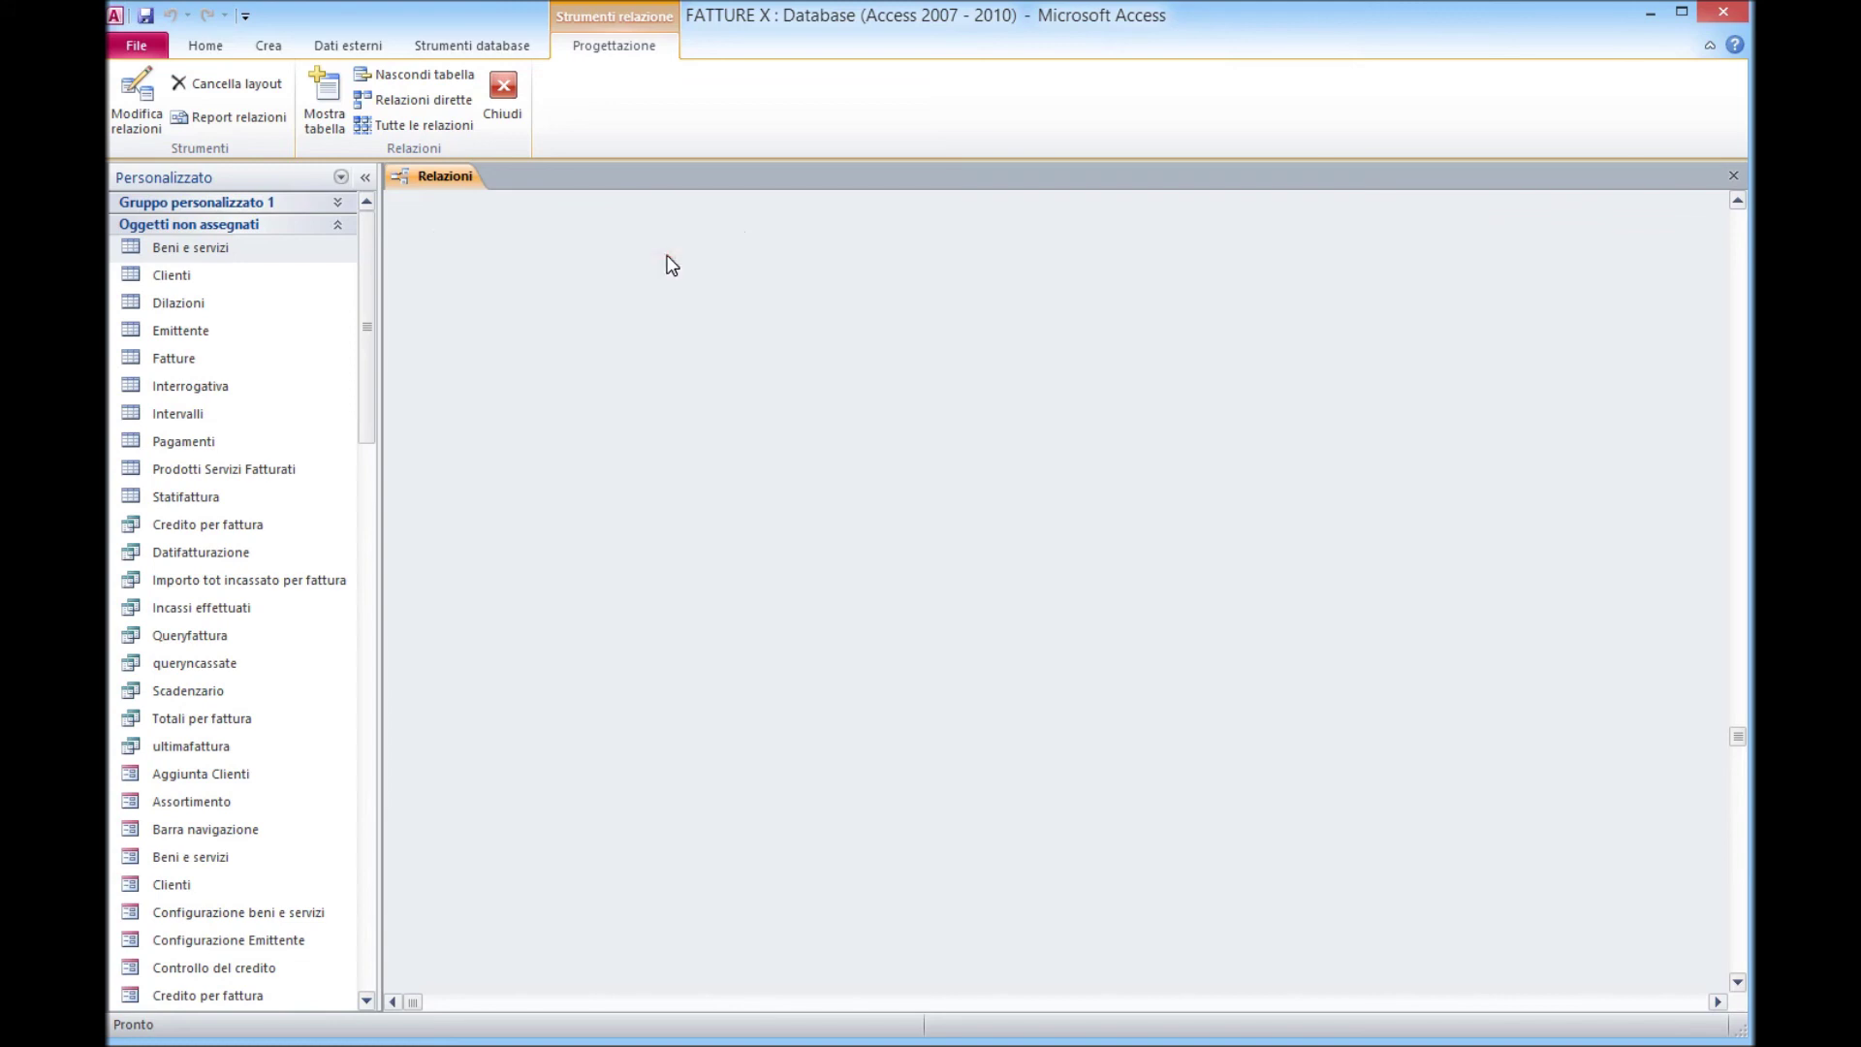
{"action": "left_click_drag", "start_coordinate": [1733, 739], "coordinate": [1738, 208]}
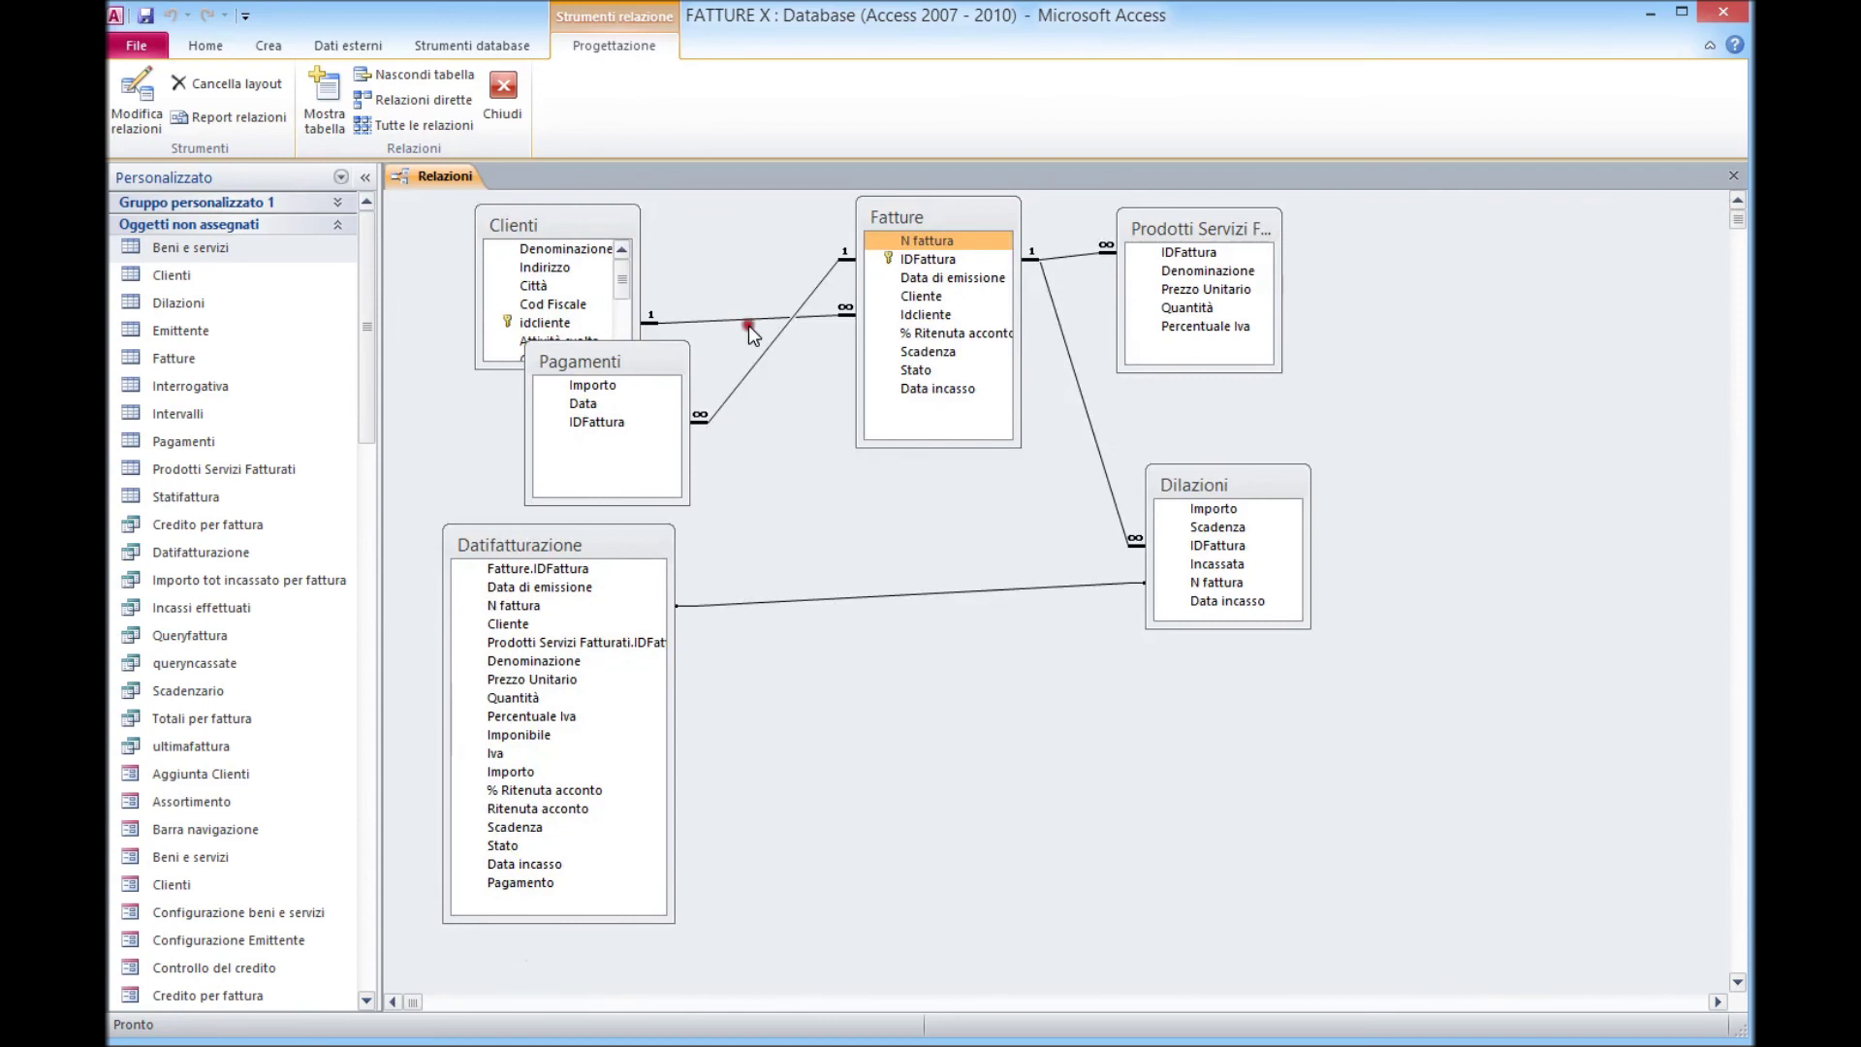